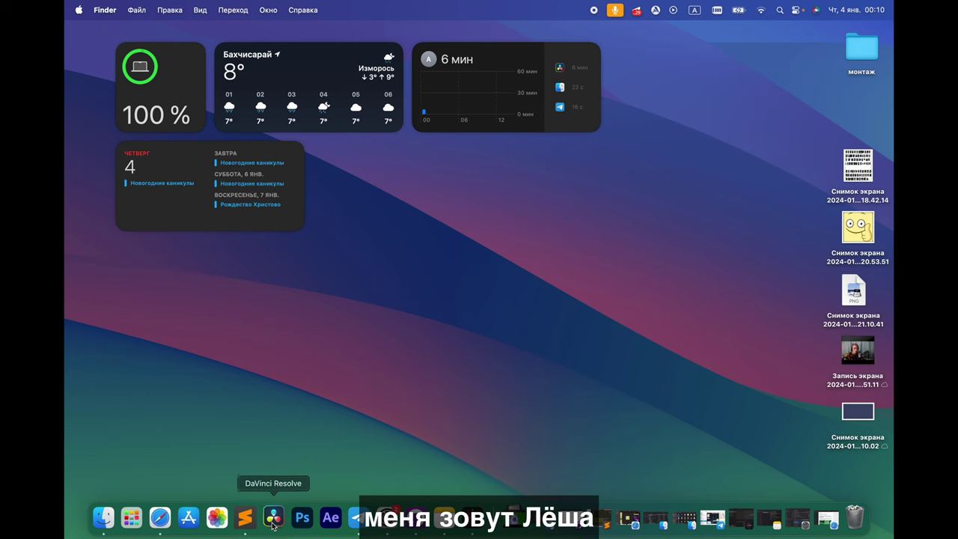
Launch DaVinci Resolve and open the Untitled Project from the Project Manager.
{"action": "left_click", "coordinate": [274, 517]}
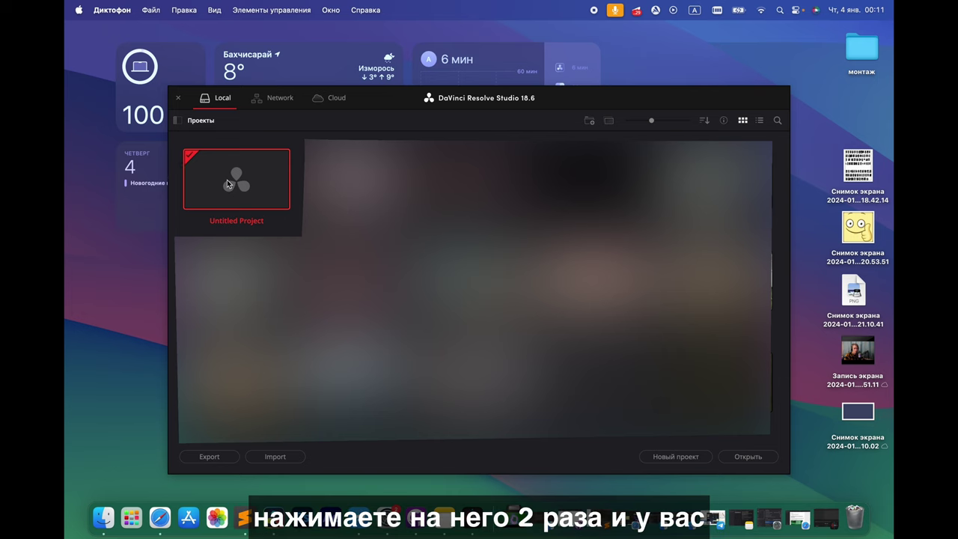
{"action": "double_click", "coordinate": [226, 179]}
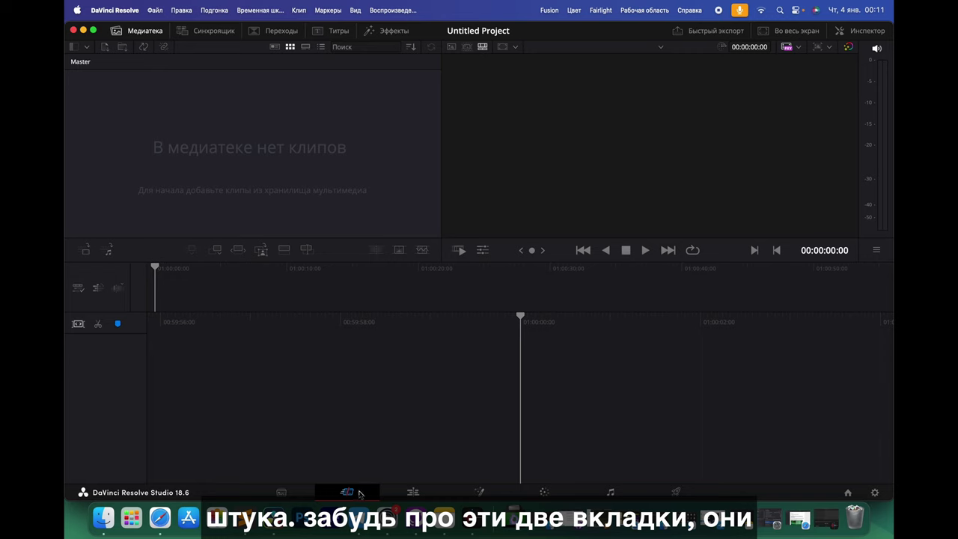
On the Edit page, import the green-screen clips from Finder and accept the frame-rate change.
{"action": "left_click", "coordinate": [414, 492]}
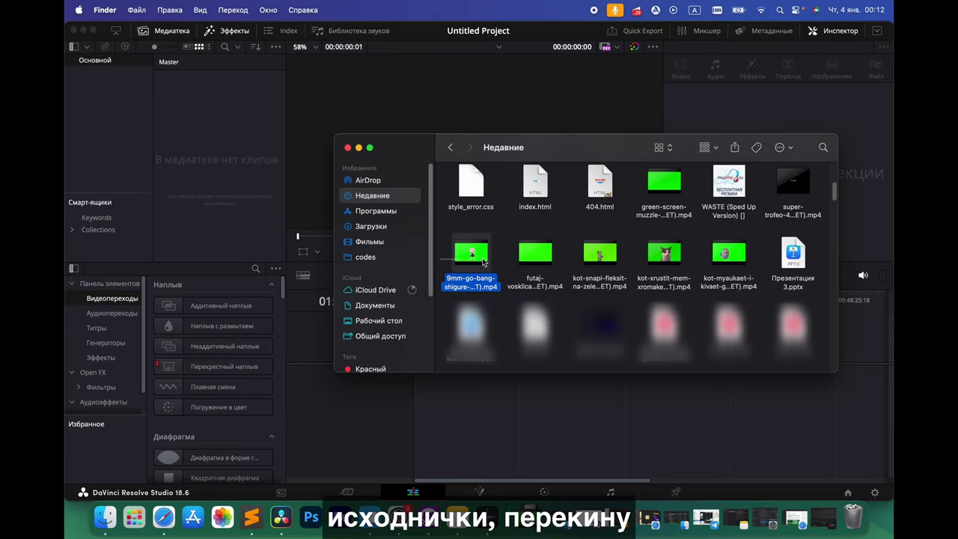
{"action": "left_click", "coordinate": [728, 254], "text": "shift"}
{"action": "left_click_drag", "start_coordinate": [728, 255], "coordinate": [225, 164]}
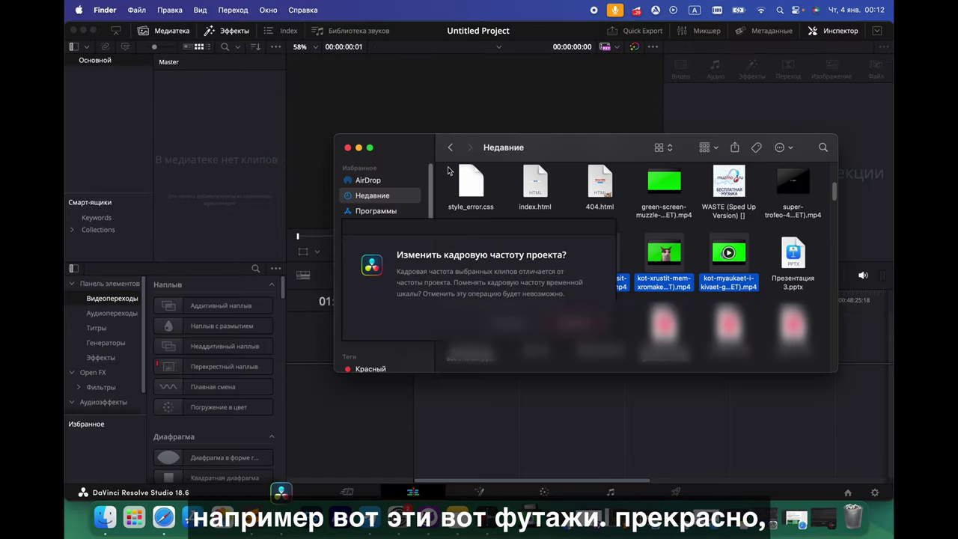
{"action": "left_click", "coordinate": [535, 331]}
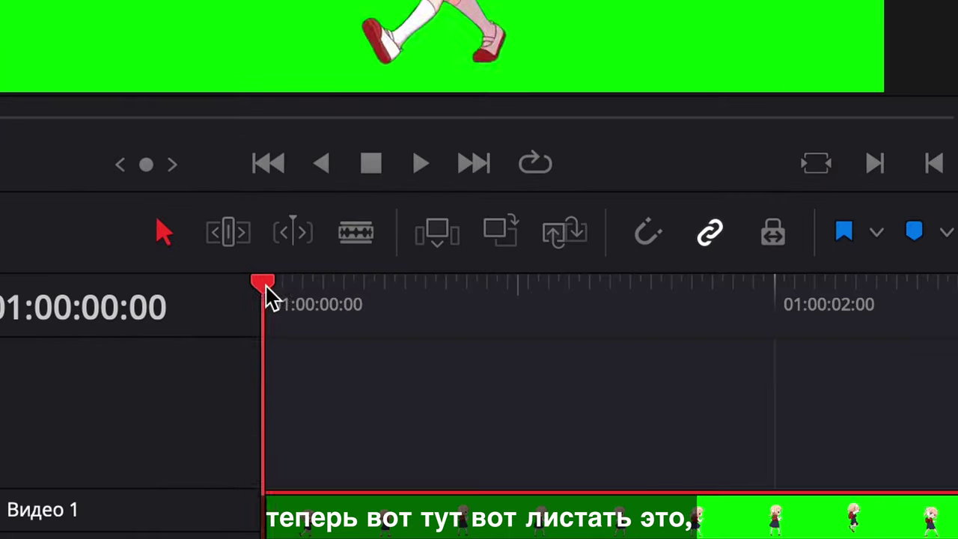
Preview the dance clip, park the playhead at 01:00:06:09, and select the video and audio clips.
{"action": "left_click_drag", "start_coordinate": [415, 295], "coordinate": [601, 295]}
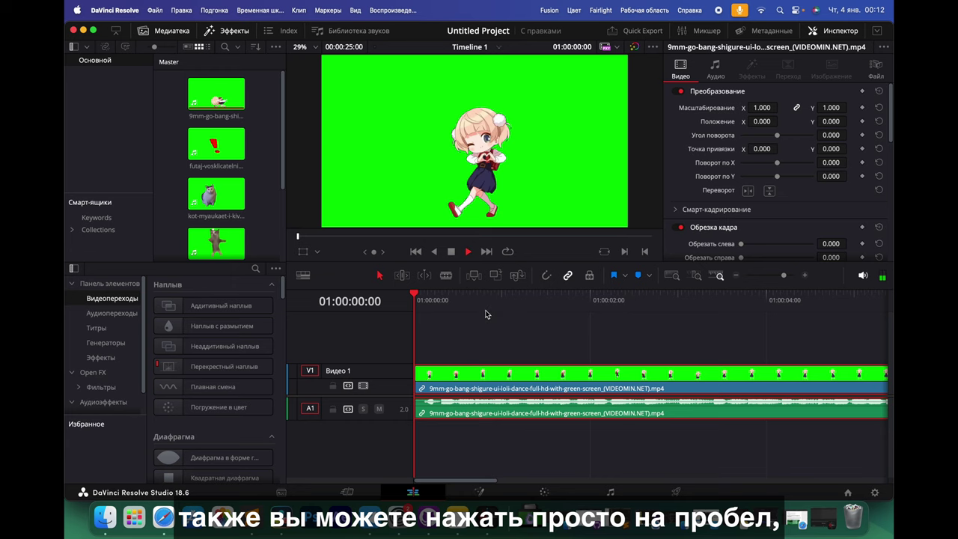
{"action": "key", "text": "space"}
{"action": "key", "text": "space"}
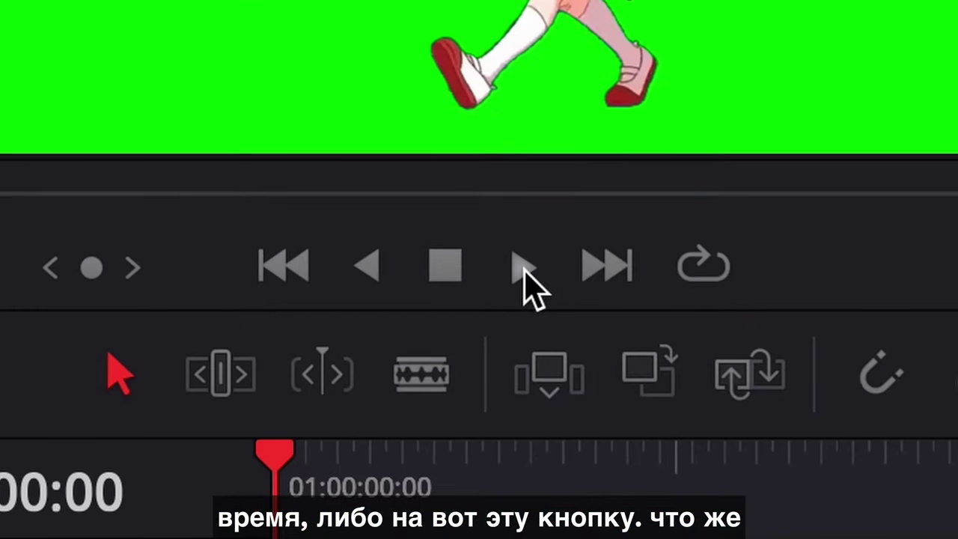
{"action": "left_click", "coordinate": [469, 253]}
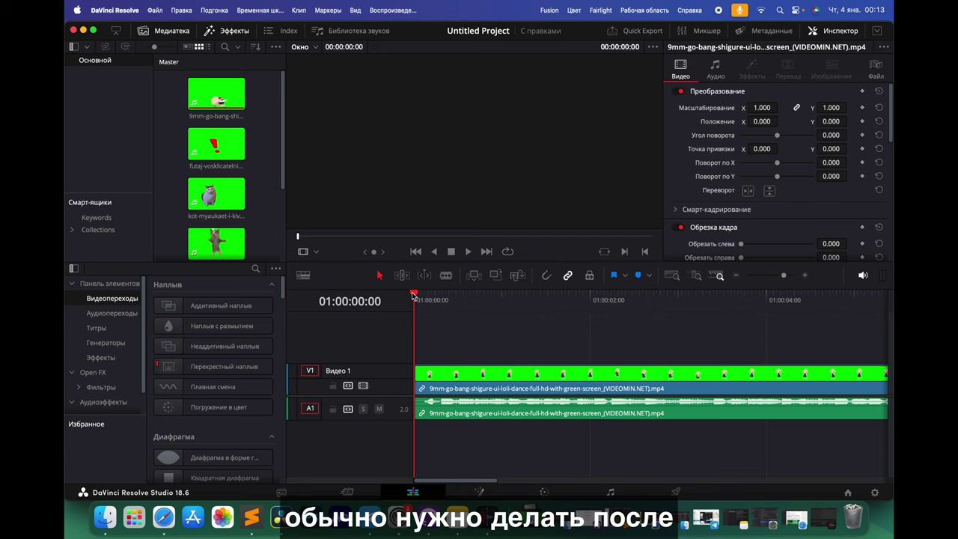
{"action": "left_click_drag", "start_coordinate": [414, 296], "coordinate": [737, 298]}
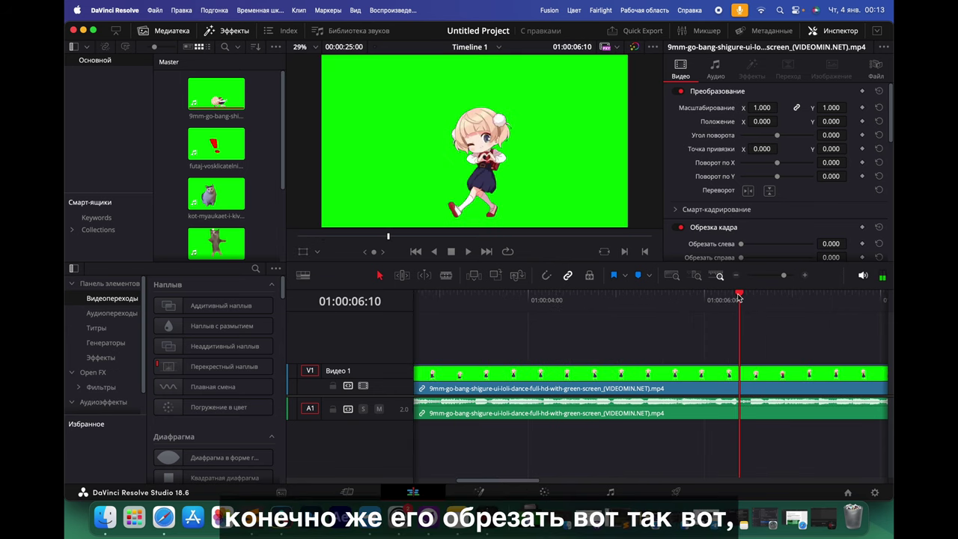
{"action": "key", "text": "Left"}
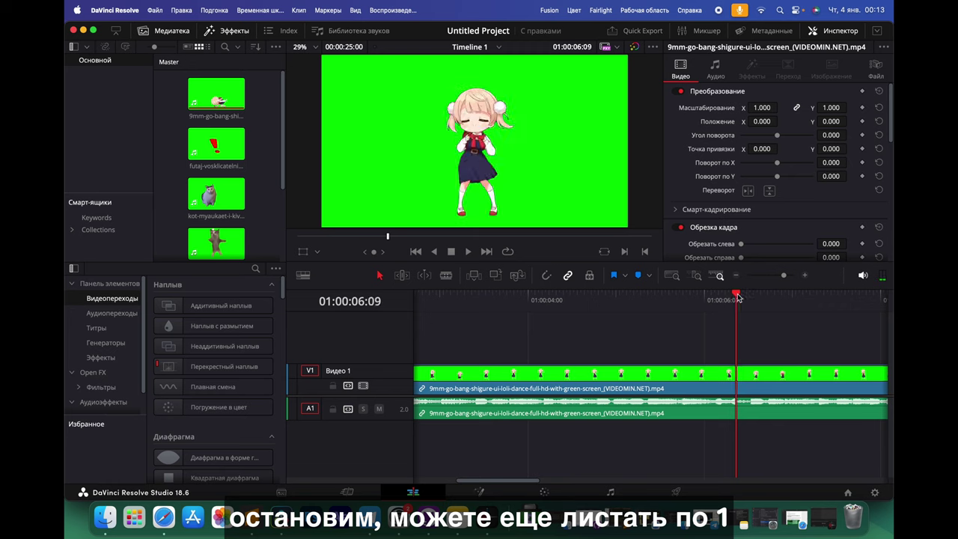
{"action": "key", "text": "Right"}
{"action": "key", "text": "Left"}
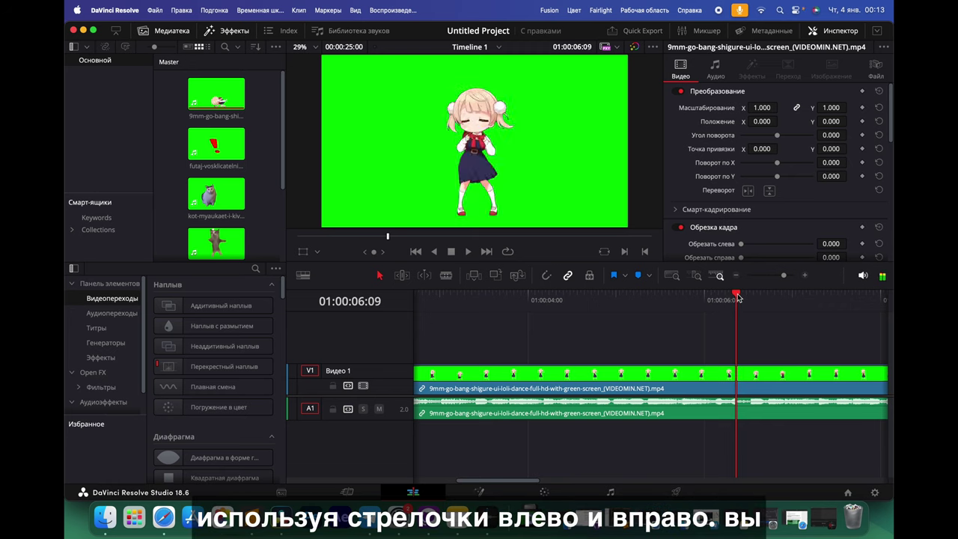
{"action": "key", "text": "super+a"}
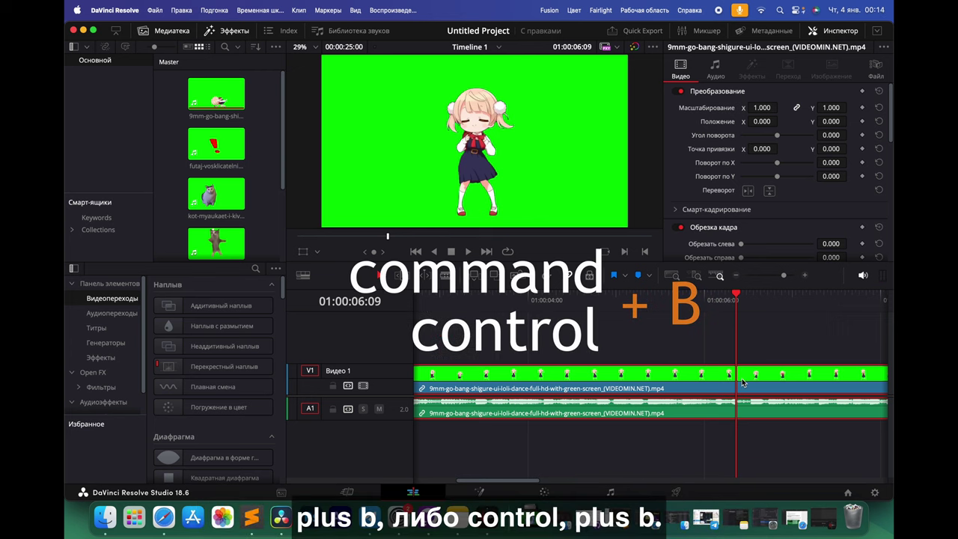
Split the dance clip at 01:00:06:09 and ripple-delete the opening piece to close the gap.
{"action": "key", "text": "super+b"}
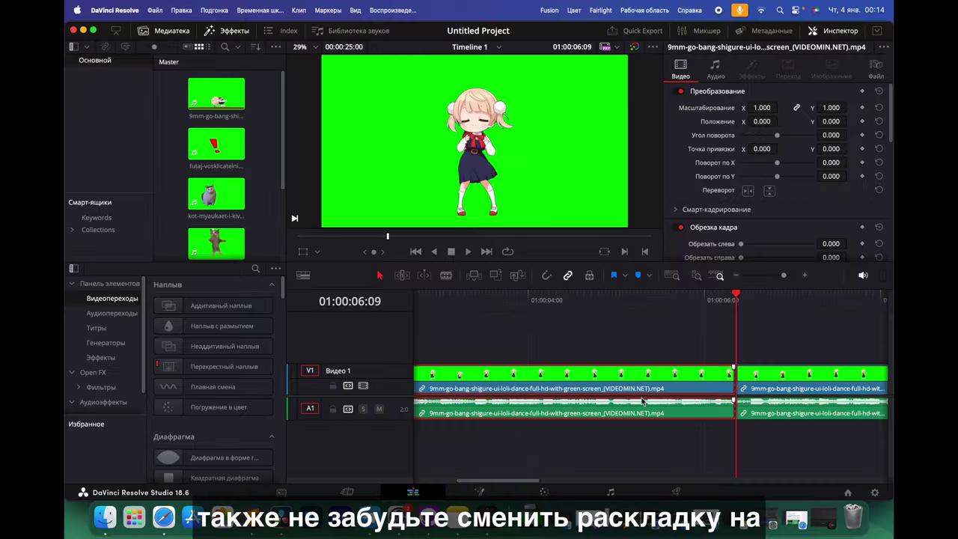
{"action": "left_click", "coordinate": [779, 374]}
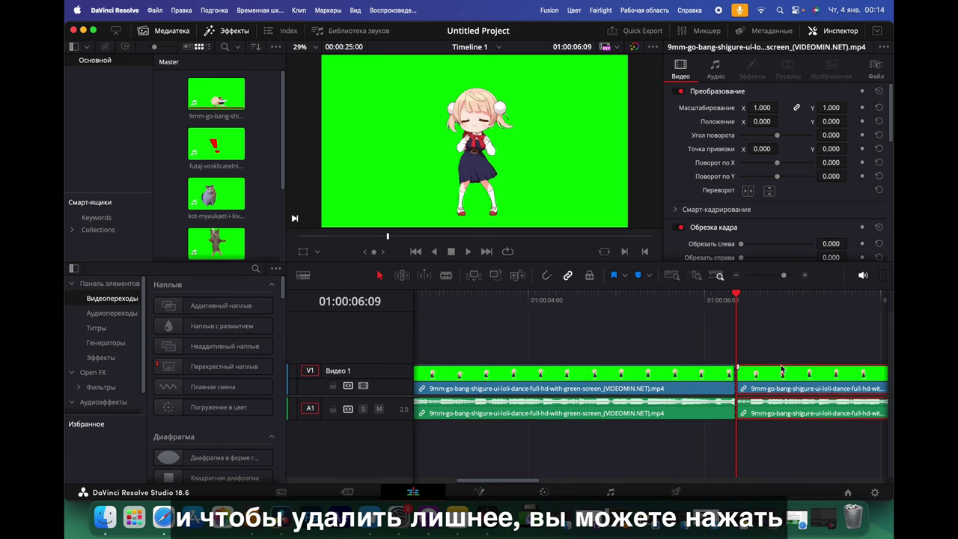
{"action": "left_click_drag", "start_coordinate": [767, 333], "coordinate": [785, 432]}
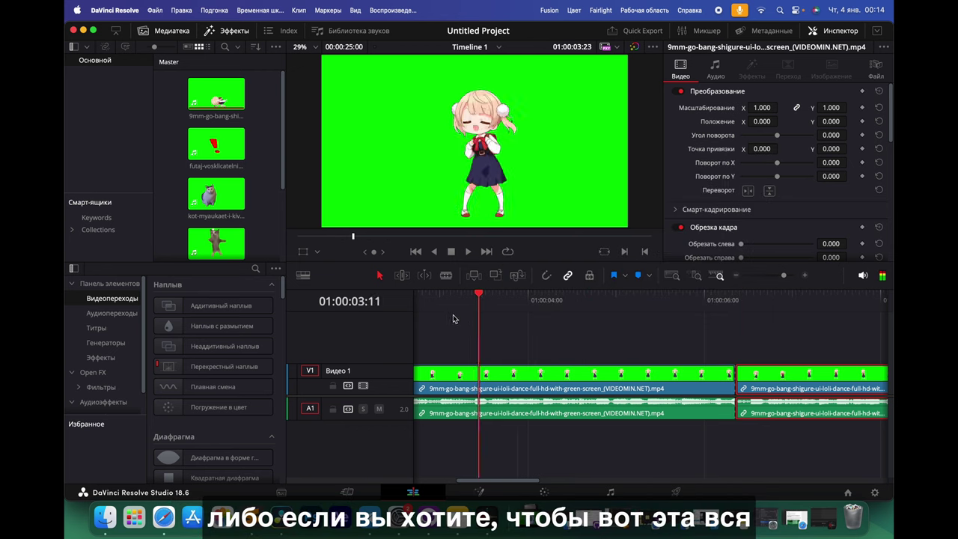
{"action": "left_click_drag", "start_coordinate": [547, 335], "coordinate": [577, 422]}
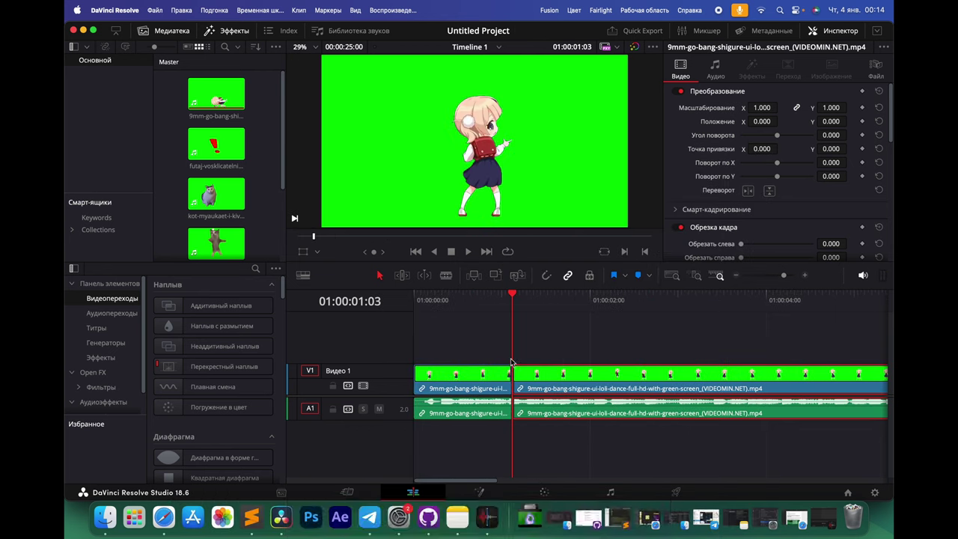
{"action": "left_click", "coordinate": [467, 385]}
{"action": "key", "text": "BackSpace"}
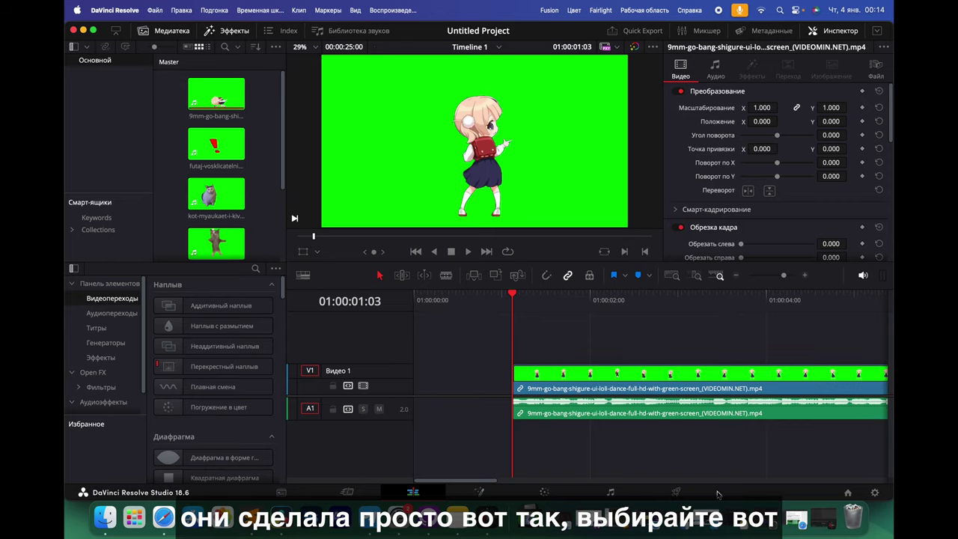
{"action": "key", "text": "super+z"}
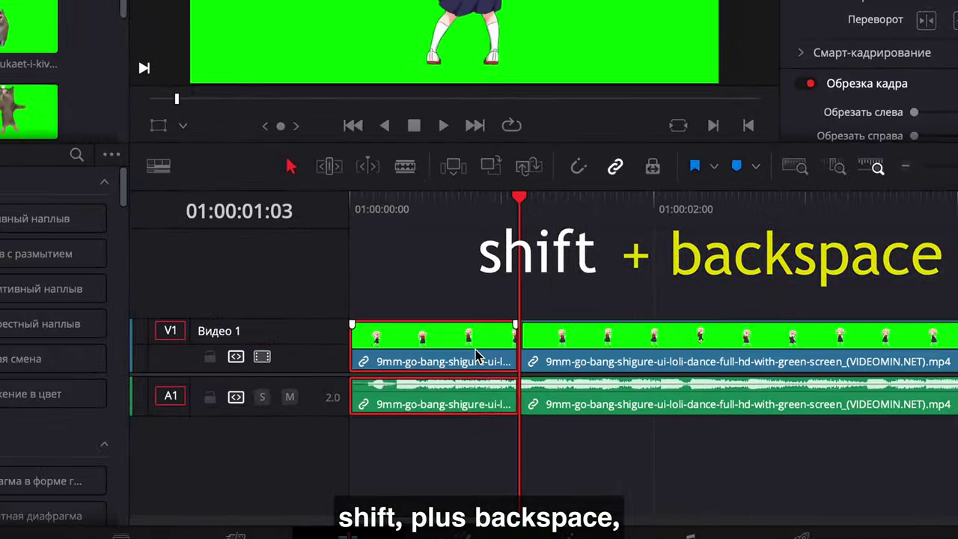
{"action": "key", "text": "shift+BackSpace"}
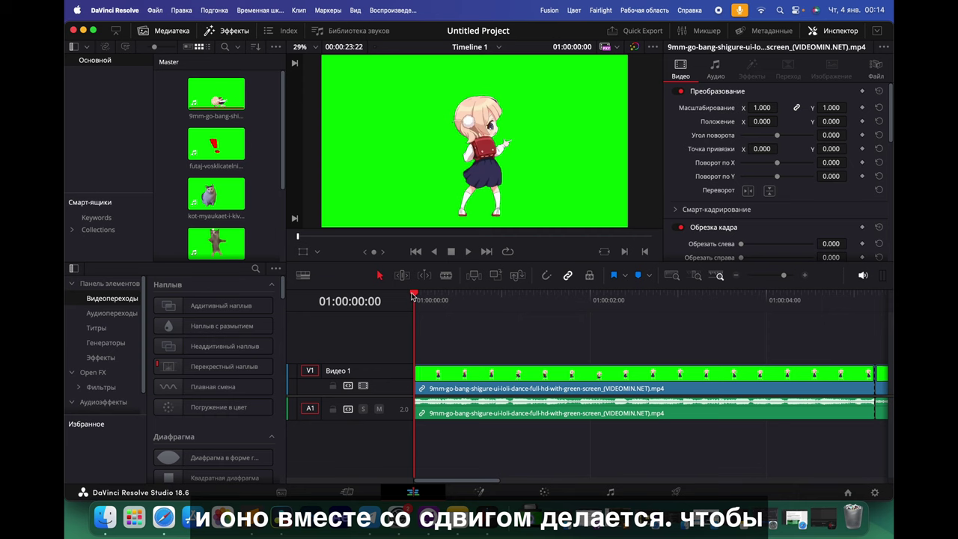
Play the trimmed clip back from the start to check the cut.
{"action": "key", "text": "space"}
{"action": "key", "text": "Home"}
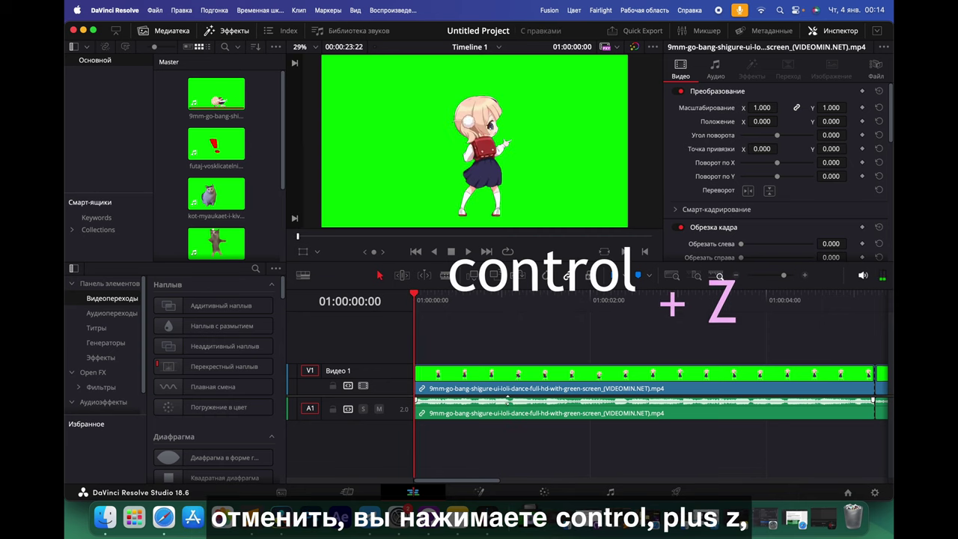
{"action": "key", "text": "space"}
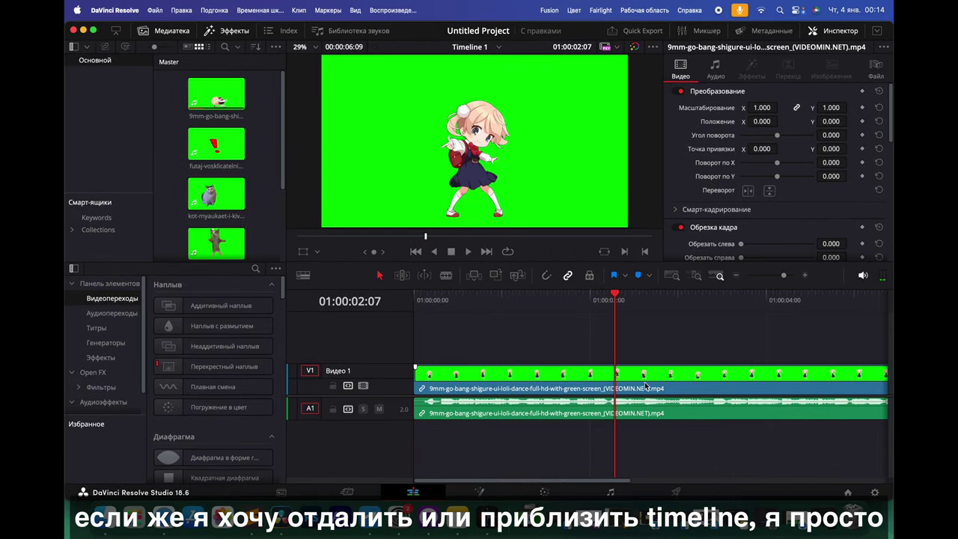
{"action": "scroll", "coordinate": [619, 368], "scroll_direction": "down", "scroll_amount": 3, "text": "alt"}
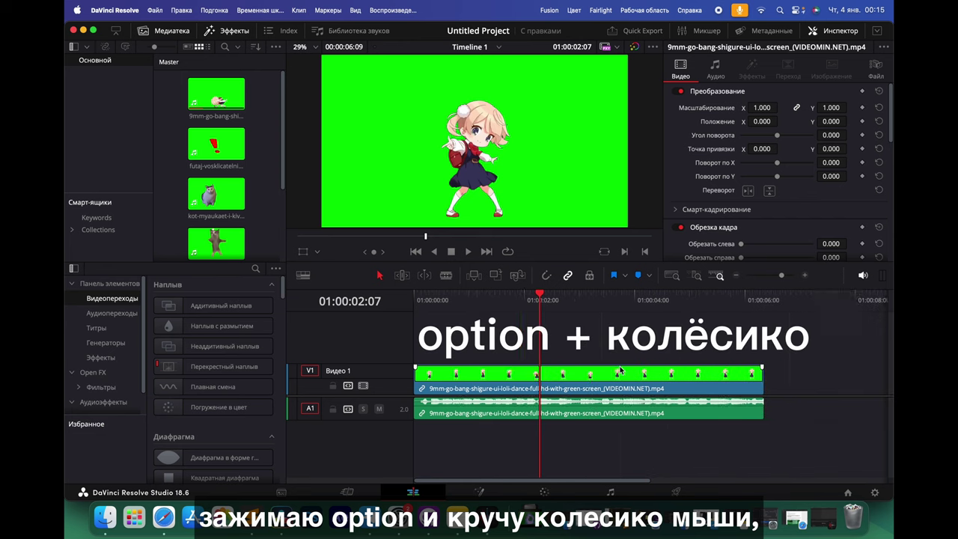
{"action": "scroll", "coordinate": [620, 369], "scroll_direction": "down", "scroll_amount": 3, "text": "alt"}
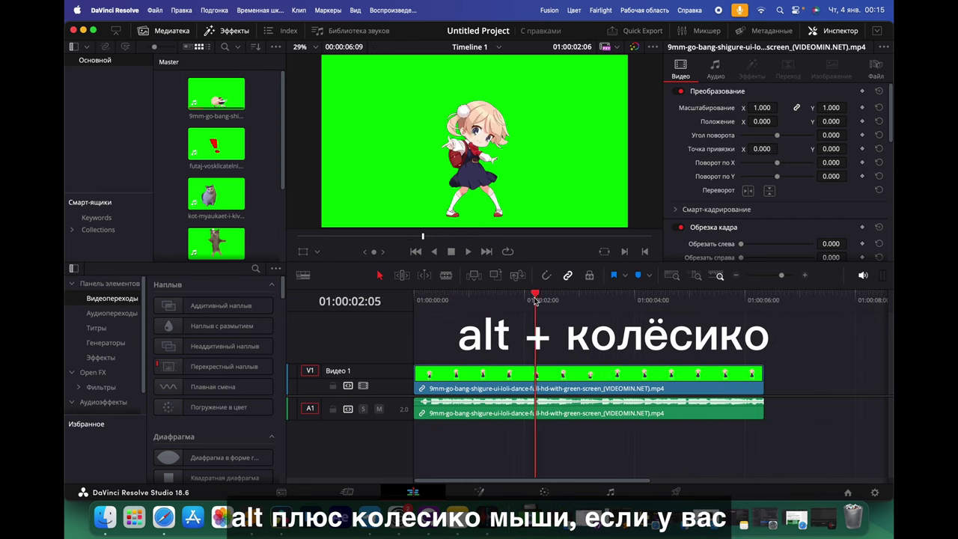
{"action": "key", "text": "Home"}
{"action": "key", "text": "space"}
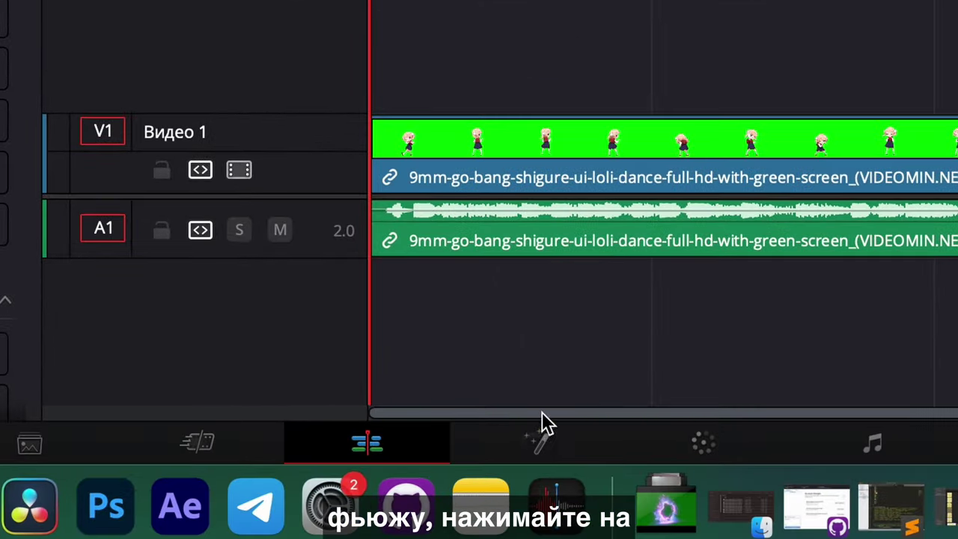
In Fusion, apply the 3D Keyer to the dance clip and pick the green background.
{"action": "left_click", "coordinate": [540, 440]}
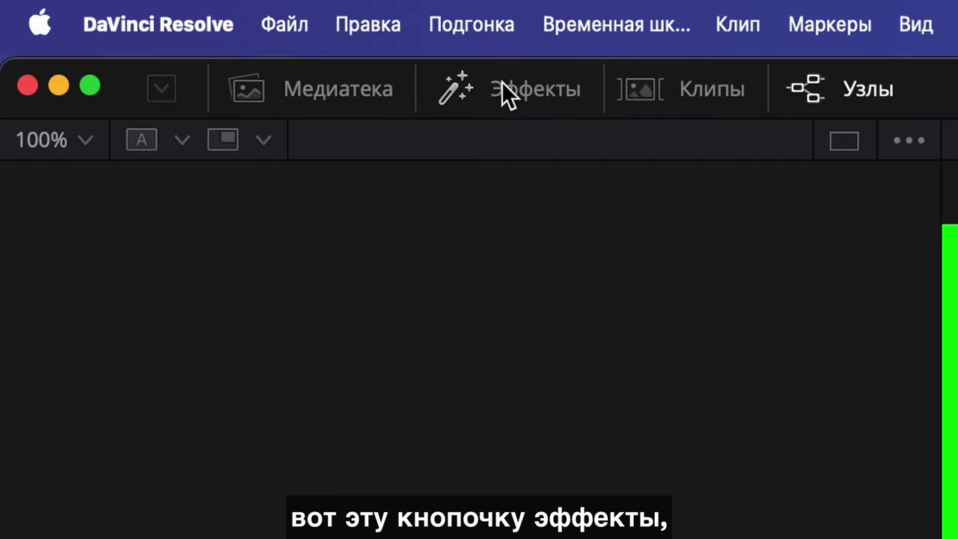
{"action": "left_click", "coordinate": [514, 98]}
{"action": "left_click", "coordinate": [30, 214]}
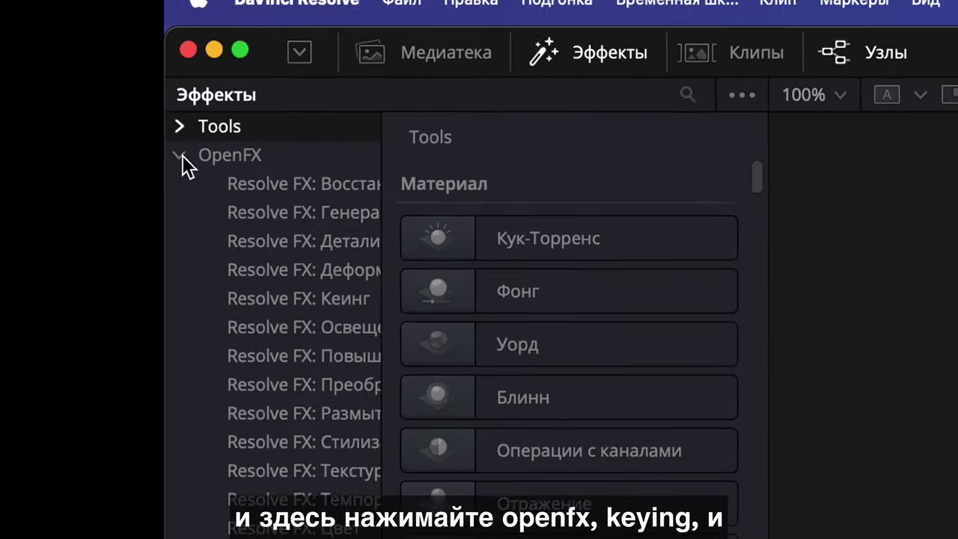
{"action": "left_click", "coordinate": [384, 217]}
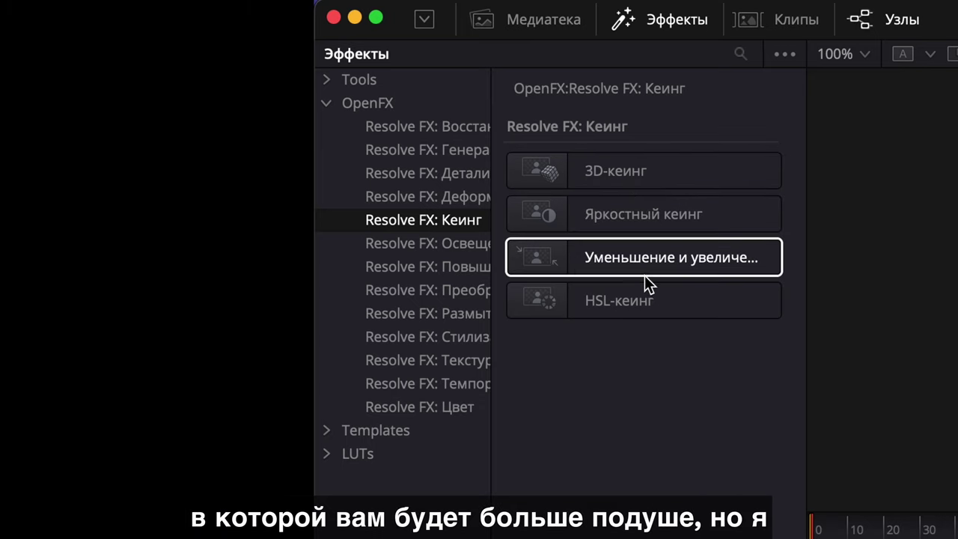
{"action": "left_click", "coordinate": [601, 168]}
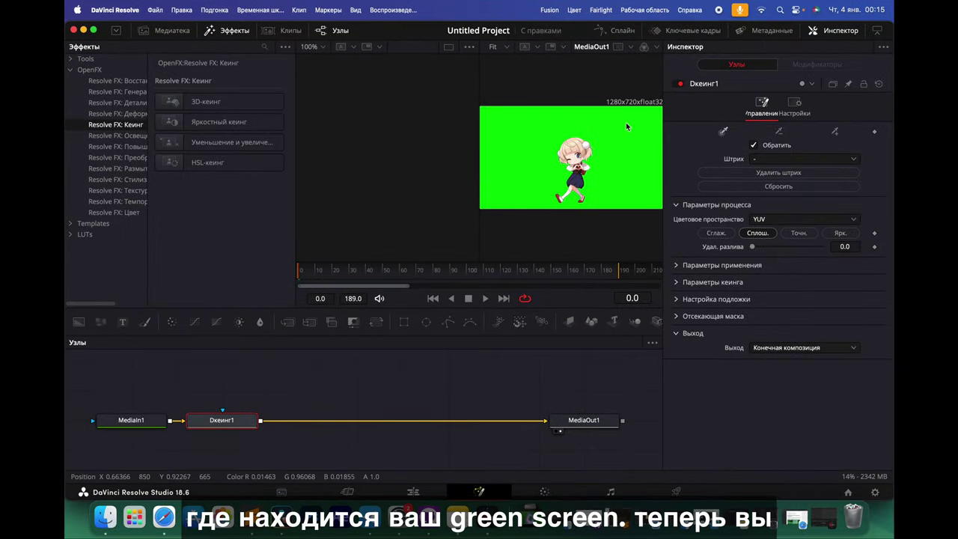
{"action": "left_click", "coordinate": [617, 152]}
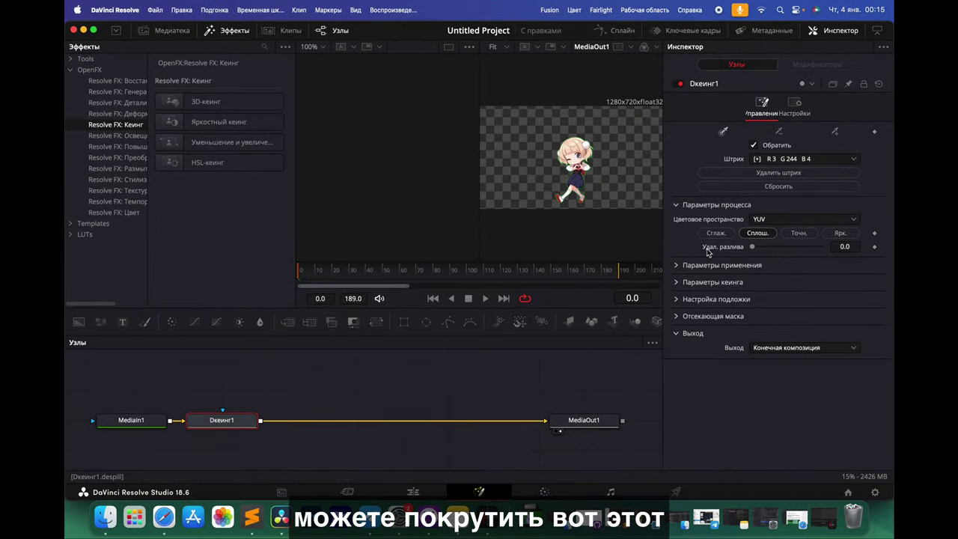
Raise the keyer's spill removal to 1.0, zoom in to check, then return to the Edit page.
{"action": "left_click_drag", "start_coordinate": [755, 250], "coordinate": [815, 247]}
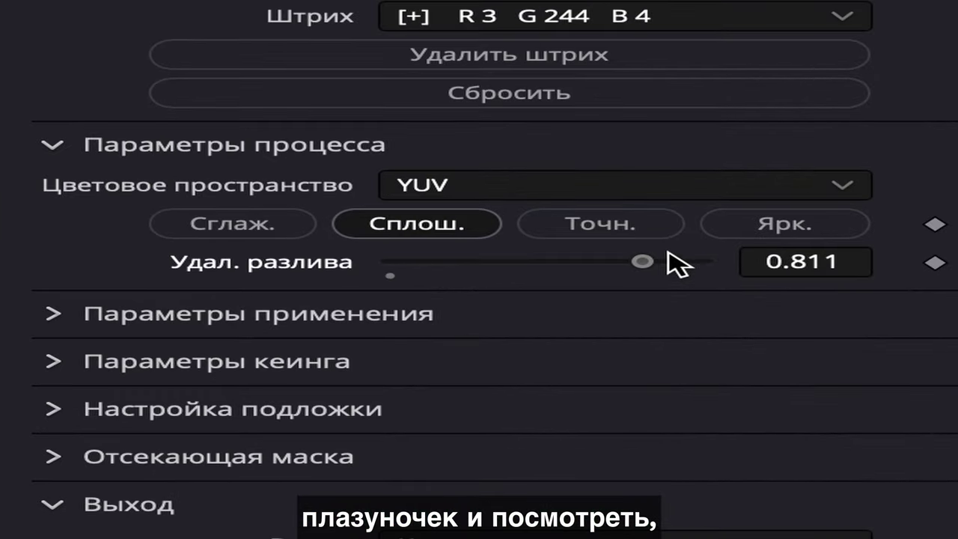
{"action": "left_click_drag", "start_coordinate": [550, 254], "coordinate": [701, 256]}
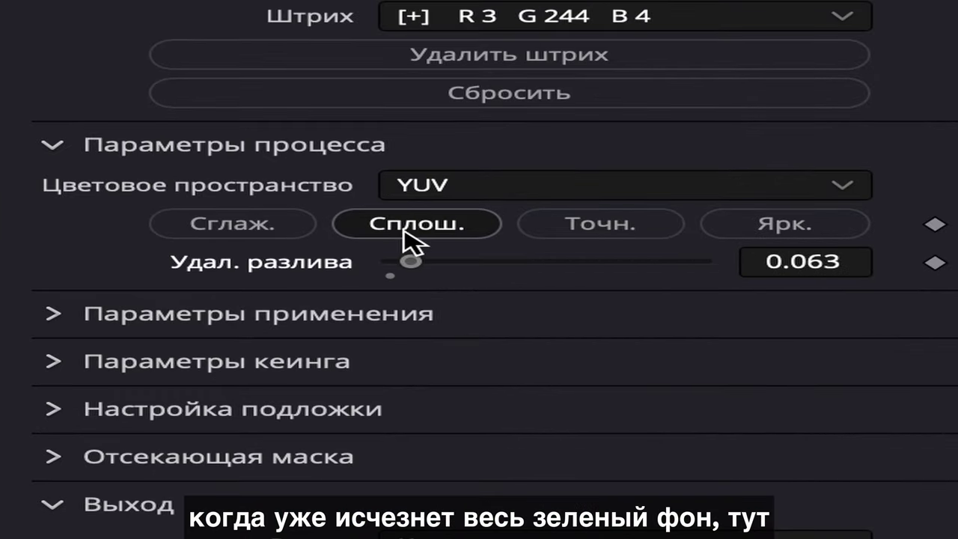
{"action": "left_click_drag", "start_coordinate": [410, 261], "coordinate": [699, 261]}
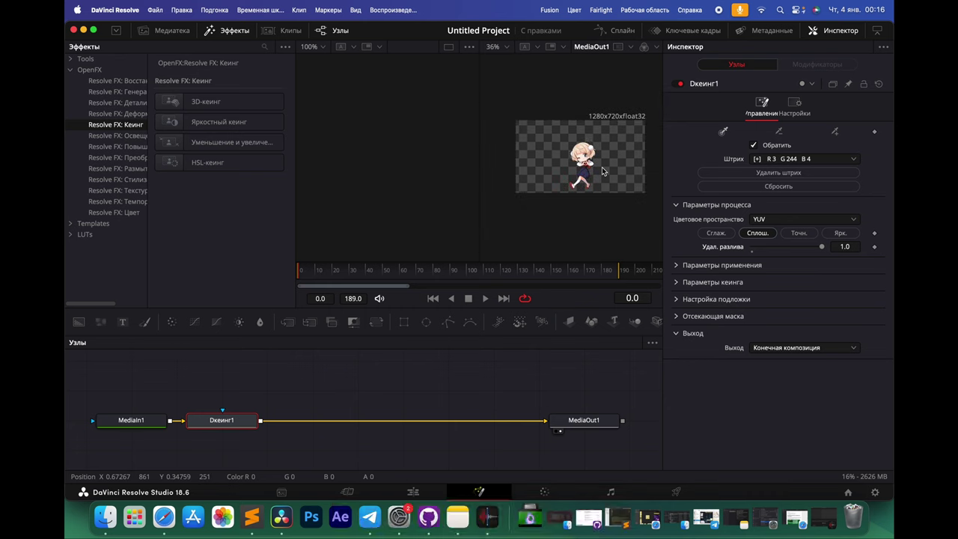
{"action": "scroll", "coordinate": [600, 168], "scroll_direction": "up", "scroll_amount": 3}
{"action": "scroll", "coordinate": [567, 166], "scroll_direction": "up", "scroll_amount": 2}
{"action": "scroll", "coordinate": [567, 165], "scroll_direction": "down", "scroll_amount": 2}
{"action": "scroll", "coordinate": [566, 171], "scroll_direction": "up", "scroll_amount": 1}
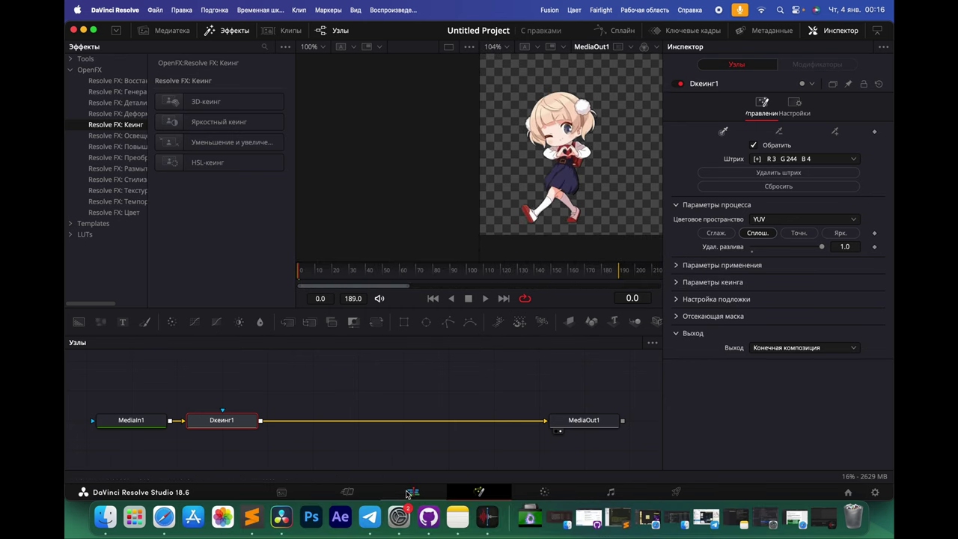
{"action": "left_click", "coordinate": [413, 492]}
Import the emoji screenshot, put it on the timeline, and stack the dancer on Video 2 above it.
{"action": "left_click_drag", "start_coordinate": [413, 310], "coordinate": [414, 310]}
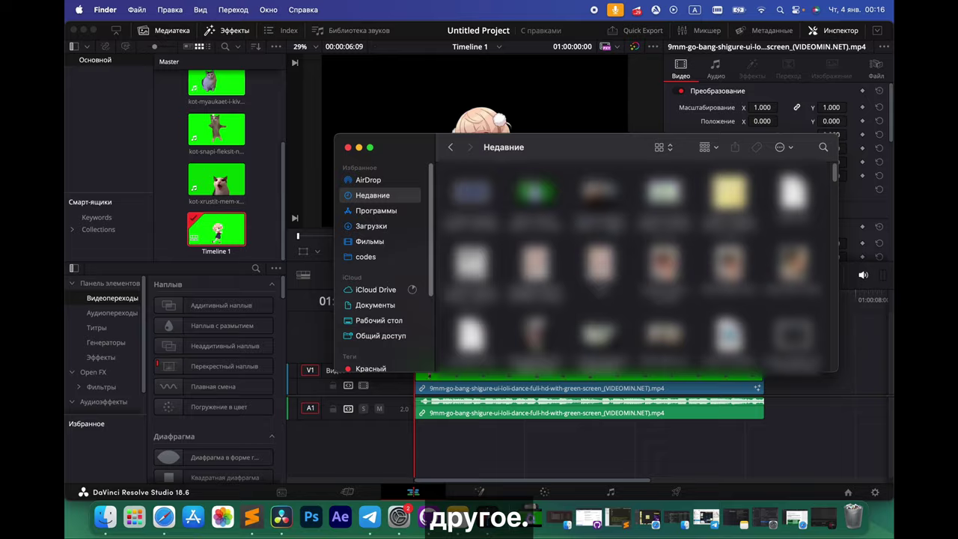
{"action": "mouse_move", "coordinate": [729, 193]}
{"action": "left_mouse_down"}
{"action": "mouse_move", "coordinate": [205, 176]}
{"action": "mouse_move", "coordinate": [437, 341]}
{"action": "left_mouse_up"}
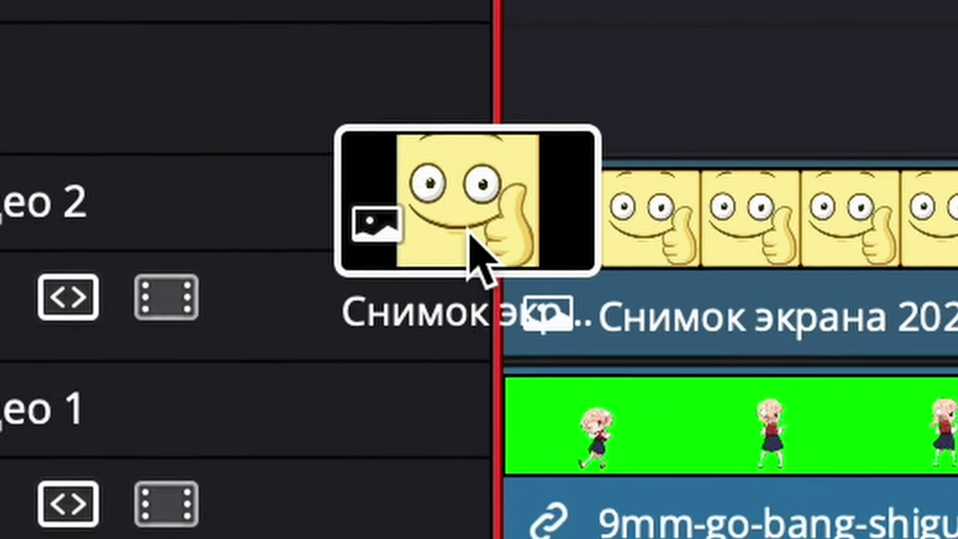
{"action": "left_click_drag", "start_coordinate": [470, 254], "coordinate": [424, 316]}
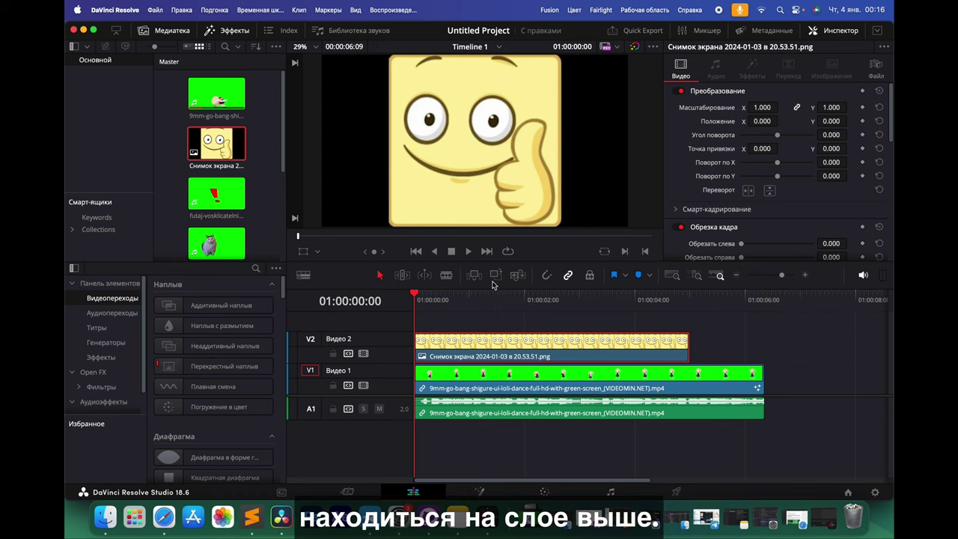
{"action": "left_click_drag", "start_coordinate": [490, 378], "coordinate": [490, 318]}
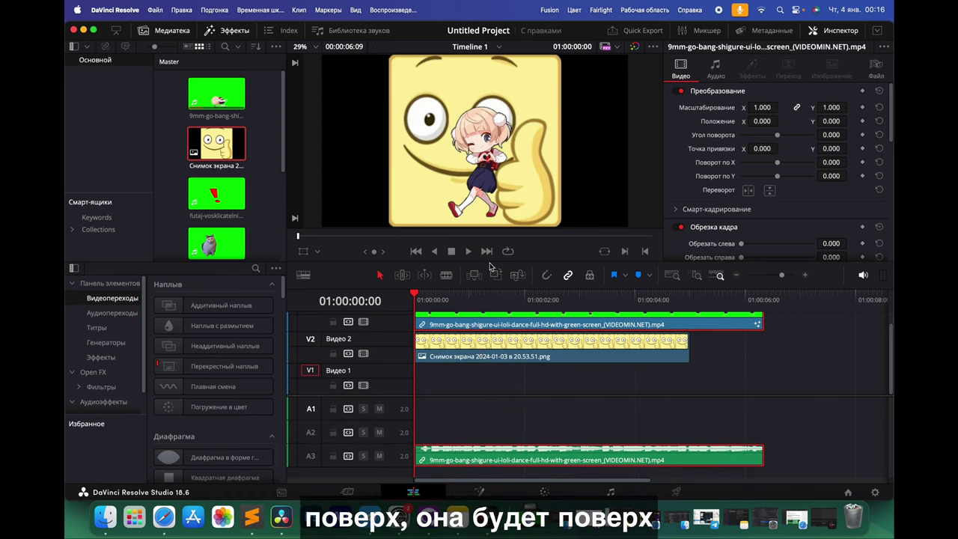
{"action": "key", "text": "cmd+z"}
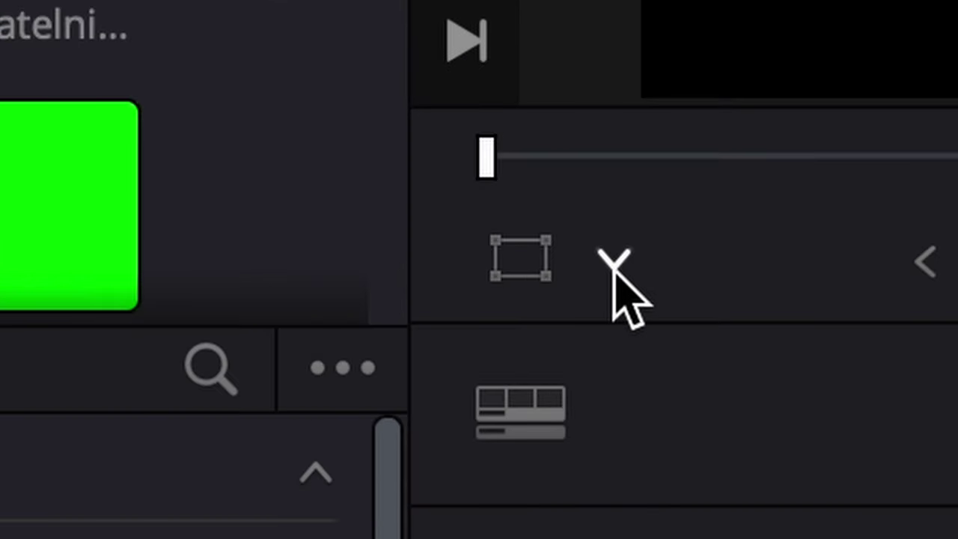
Scale the dancer down to 0.856 and crop her frame in from the left, right and top.
{"action": "left_click", "coordinate": [500, 270]}
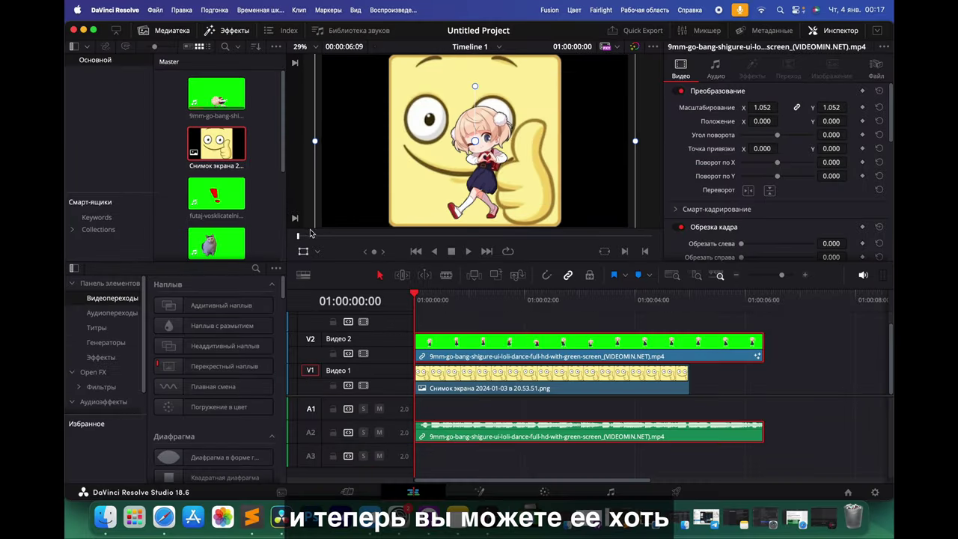
{"action": "left_click_drag", "start_coordinate": [312, 228], "coordinate": [393, 176]}
{"action": "left_click", "coordinate": [317, 252]}
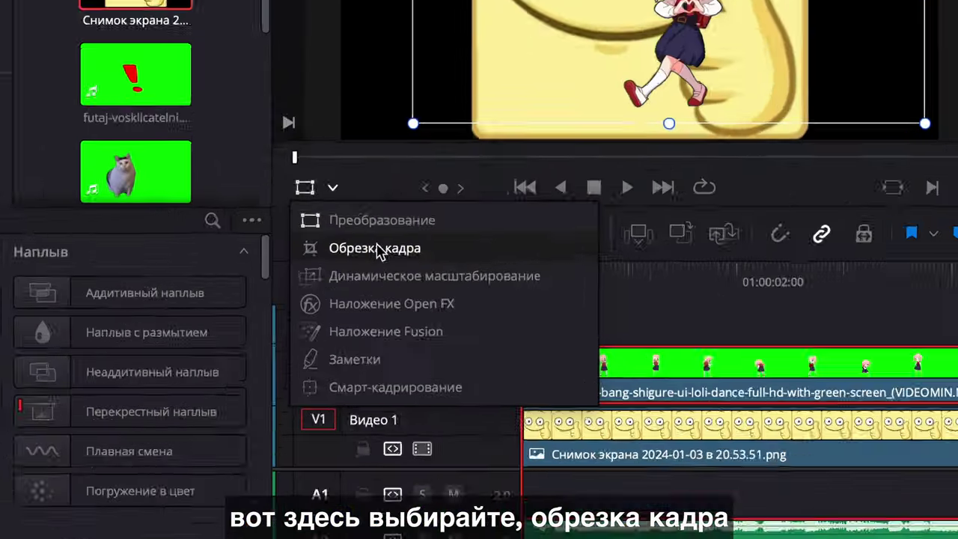
{"action": "left_click", "coordinate": [330, 282]}
{"action": "left_click_drag", "start_coordinate": [428, 152], "coordinate": [456, 150]}
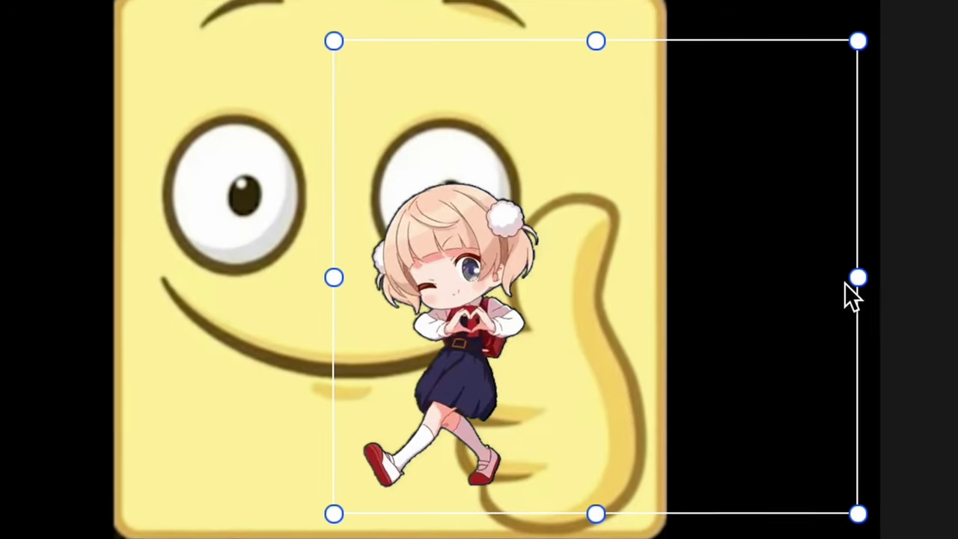
{"action": "left_click_drag", "start_coordinate": [618, 150], "coordinate": [532, 155]}
{"action": "left_click_drag", "start_coordinate": [494, 72], "coordinate": [493, 104]}
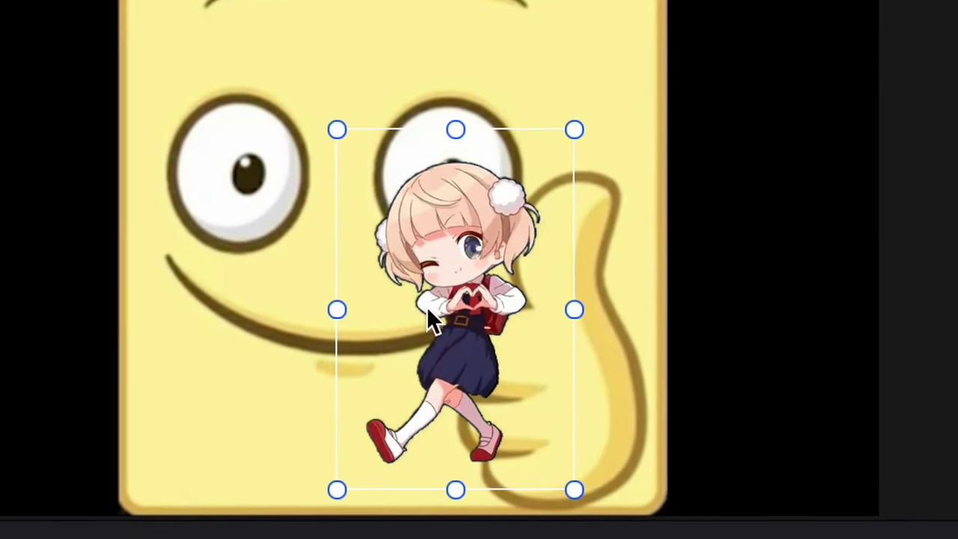
Place the dancer right of the thumbs-up, select her clip, and return to the first frame.
{"action": "left_click_drag", "start_coordinate": [432, 318], "coordinate": [754, 322]}
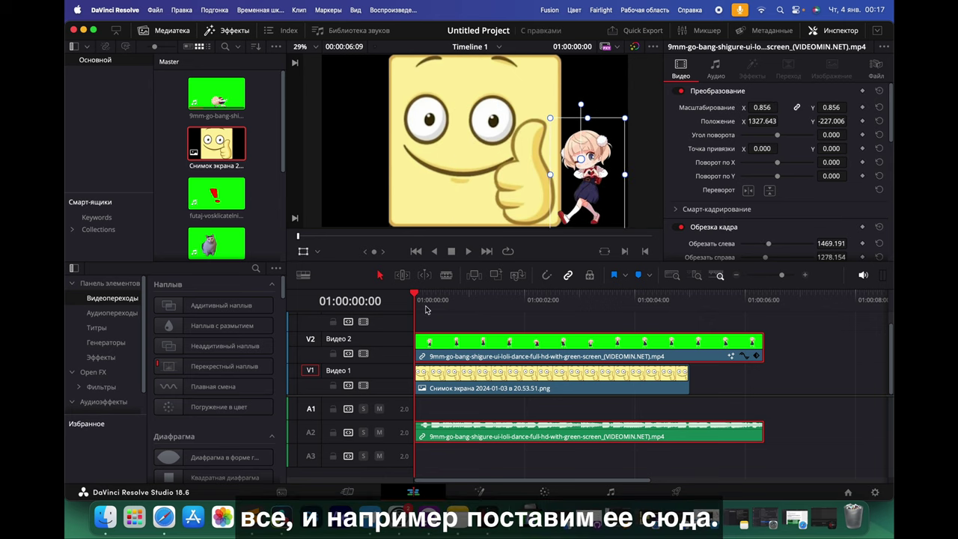
{"action": "left_click_drag", "start_coordinate": [426, 310], "coordinate": [429, 303]}
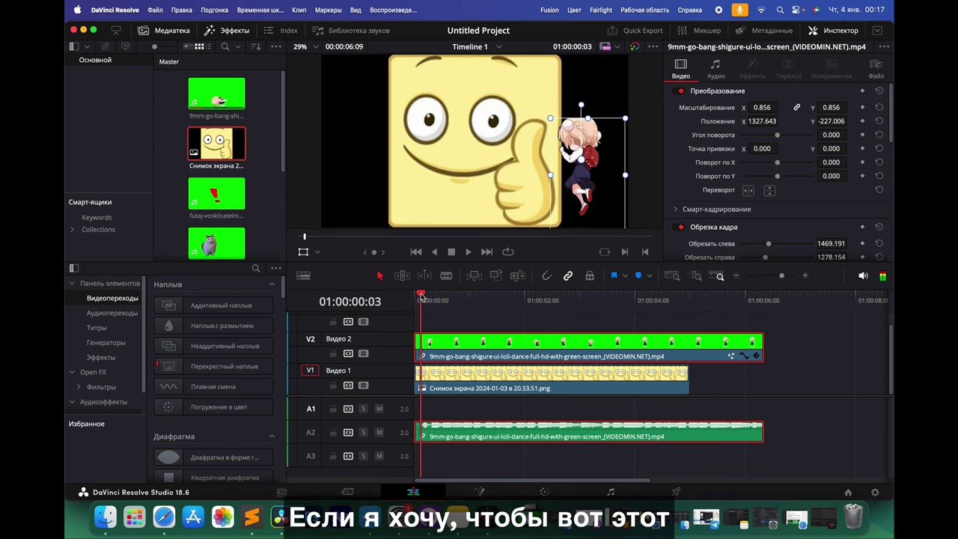
{"action": "scroll", "coordinate": [524, 129], "scroll_direction": "down", "scroll_amount": 1}
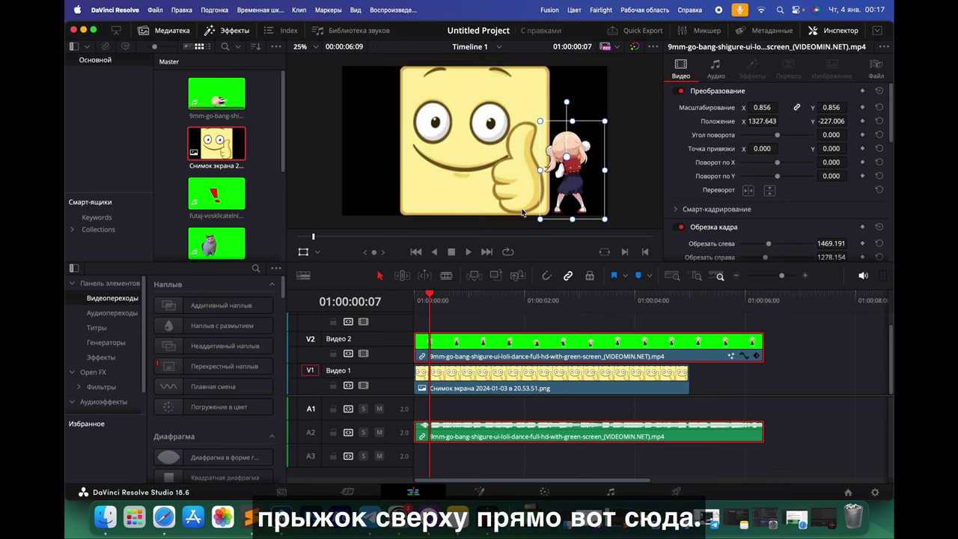
{"action": "left_click", "coordinate": [500, 408]}
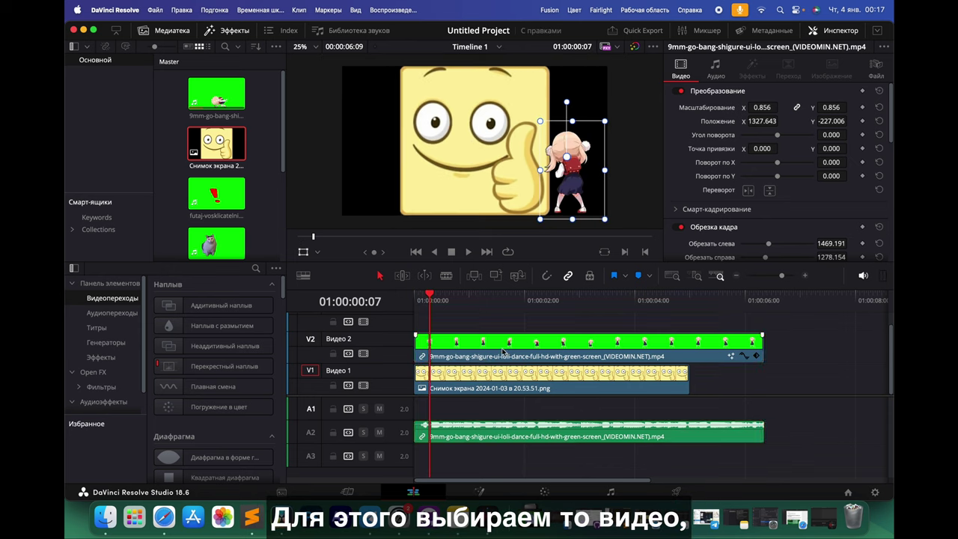
{"action": "left_click", "coordinate": [476, 344]}
{"action": "left_click_drag", "start_coordinate": [431, 294], "coordinate": [416, 298]}
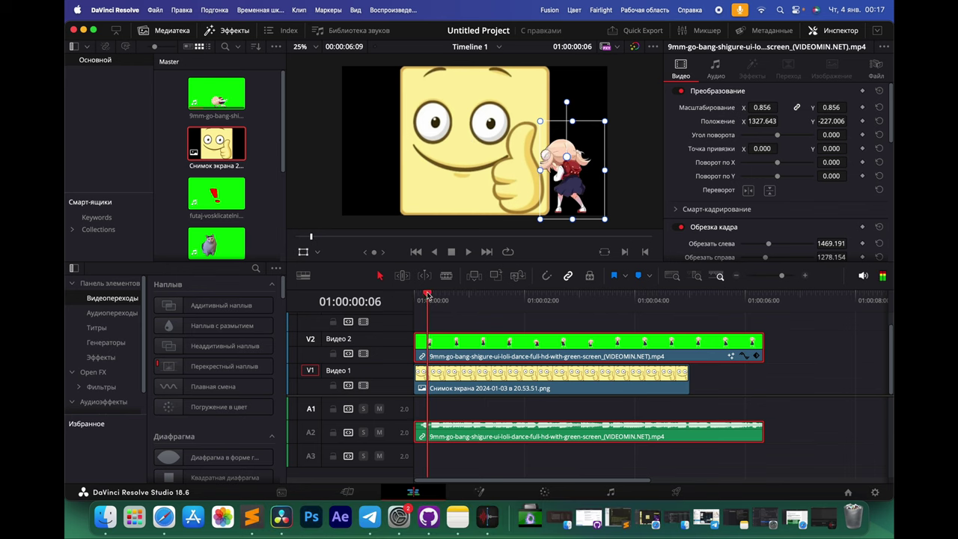
Move the dancer fully above the frame and set a starting Position keyframe.
{"action": "scroll", "coordinate": [619, 144], "scroll_direction": "down", "scroll_amount": 1}
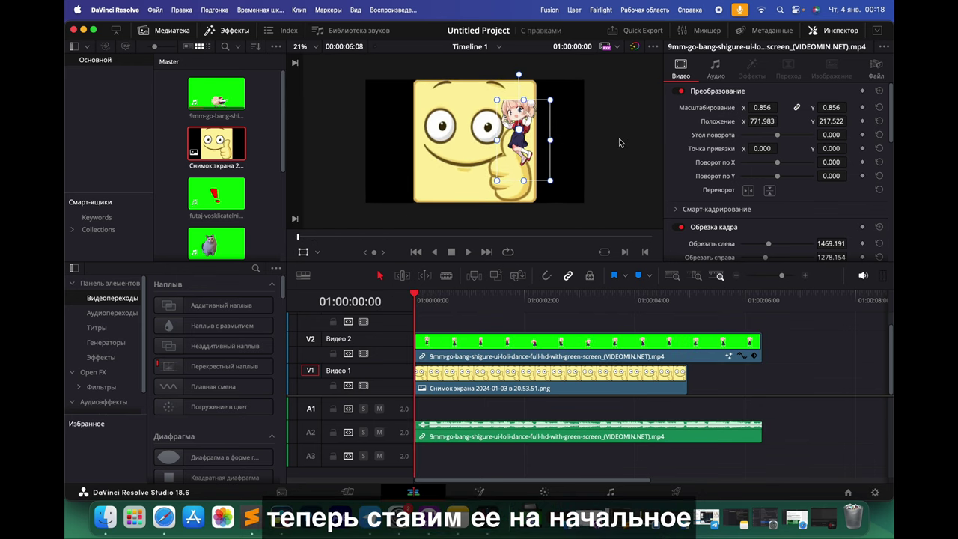
{"action": "left_click_drag", "start_coordinate": [524, 163], "coordinate": [495, 68]}
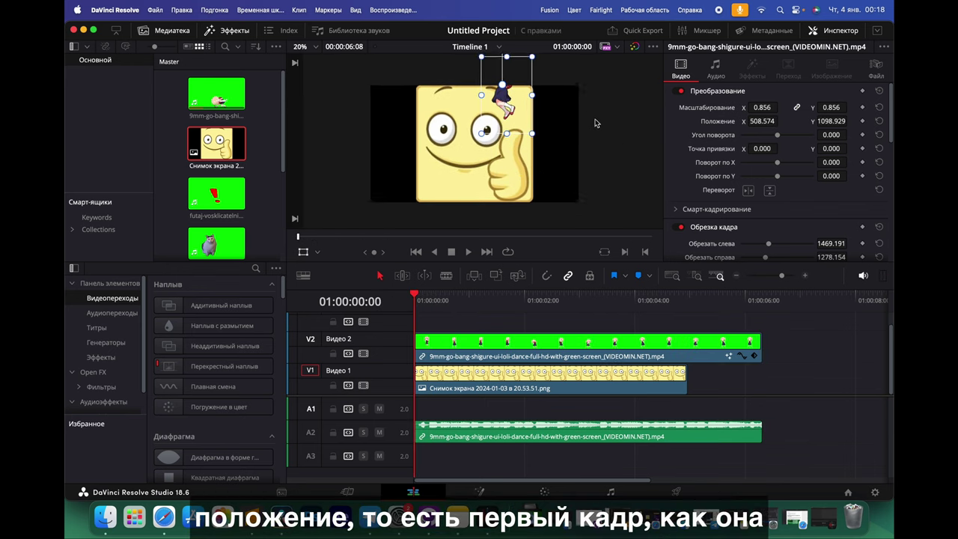
{"action": "scroll", "coordinate": [490, 142], "scroll_direction": "up", "scroll_amount": 2}
{"action": "left_click_drag", "start_coordinate": [490, 146], "coordinate": [493, 107]}
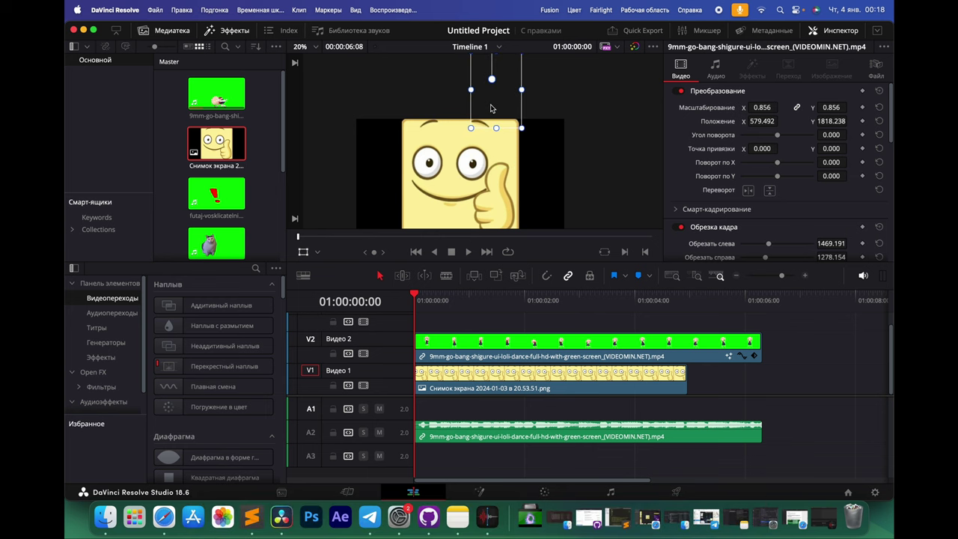
{"action": "left_click", "coordinate": [862, 90]}
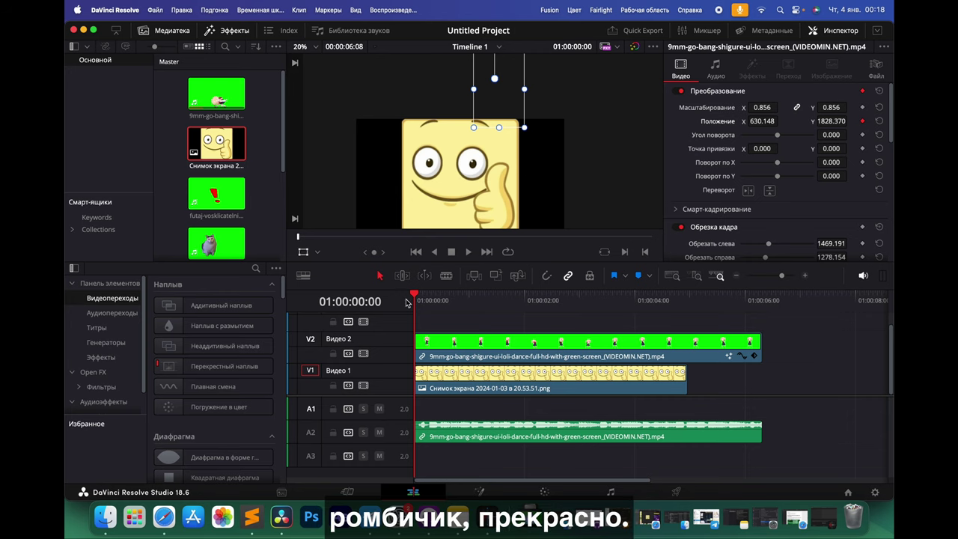
Set her landing position a few frames later and play back the drop-in animation.
{"action": "key", "text": "Right"}
{"action": "key", "text": "Right"}
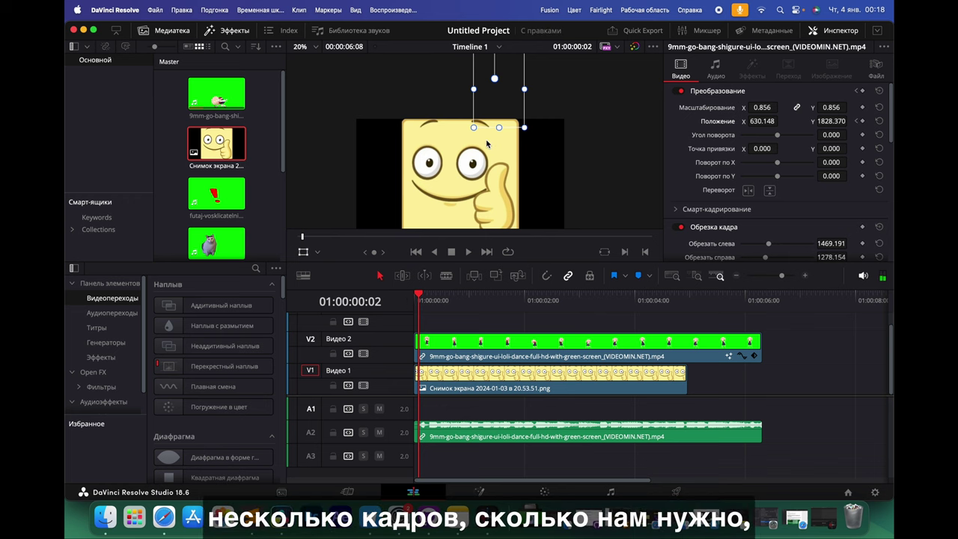
{"action": "left_click_drag", "start_coordinate": [420, 296], "coordinate": [425, 297]}
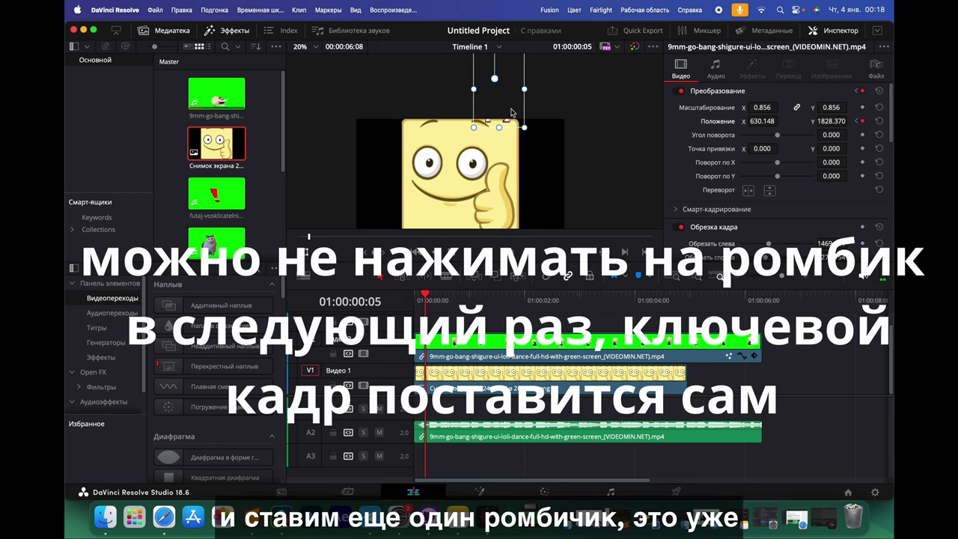
{"action": "scroll", "coordinate": [570, 127], "scroll_direction": "down", "scroll_amount": 2}
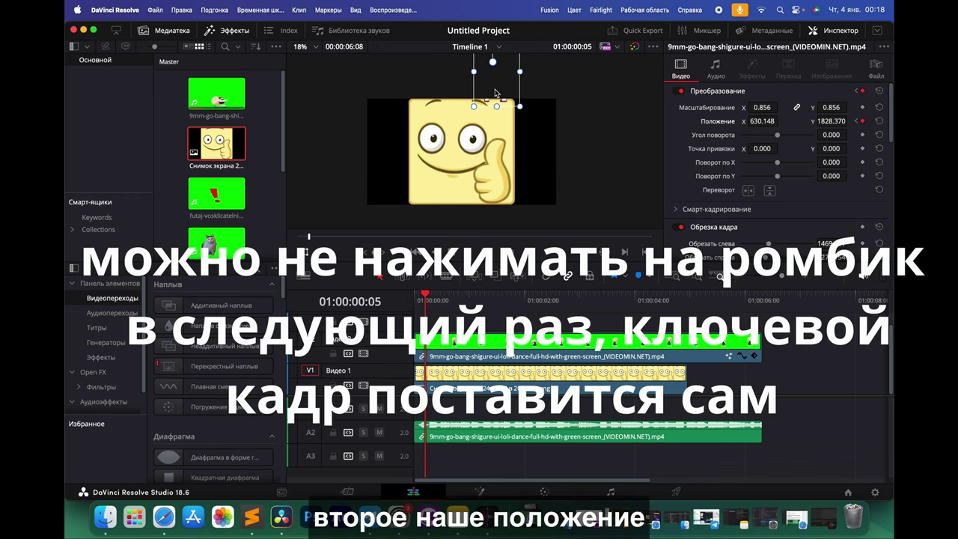
{"action": "left_click_drag", "start_coordinate": [425, 297], "coordinate": [391, 292]}
{"action": "key", "text": "space"}
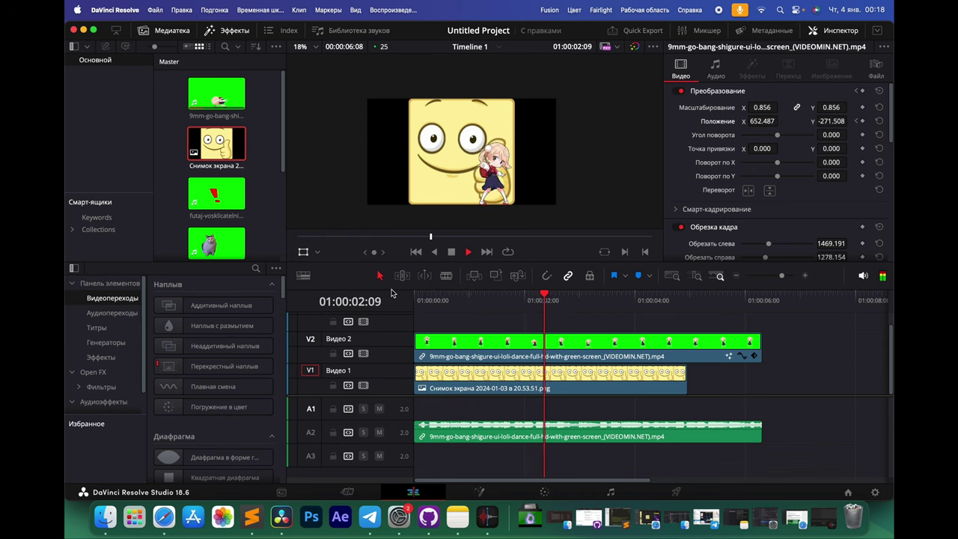
{"action": "left_click", "coordinate": [457, 182]}
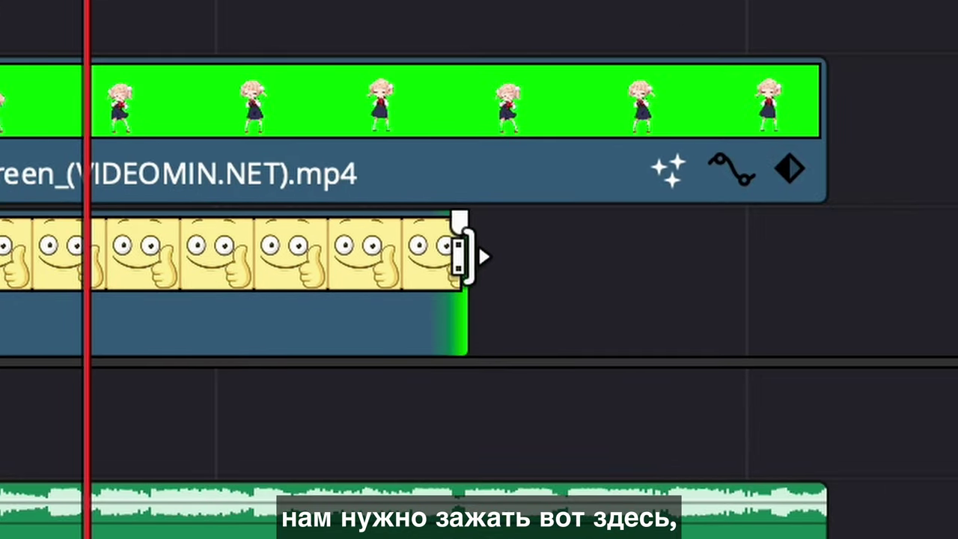
Extend the emoji image to the dancer's length and widen it to Scale X 1.799.
{"action": "left_click_drag", "start_coordinate": [460, 250], "coordinate": [479, 271]}
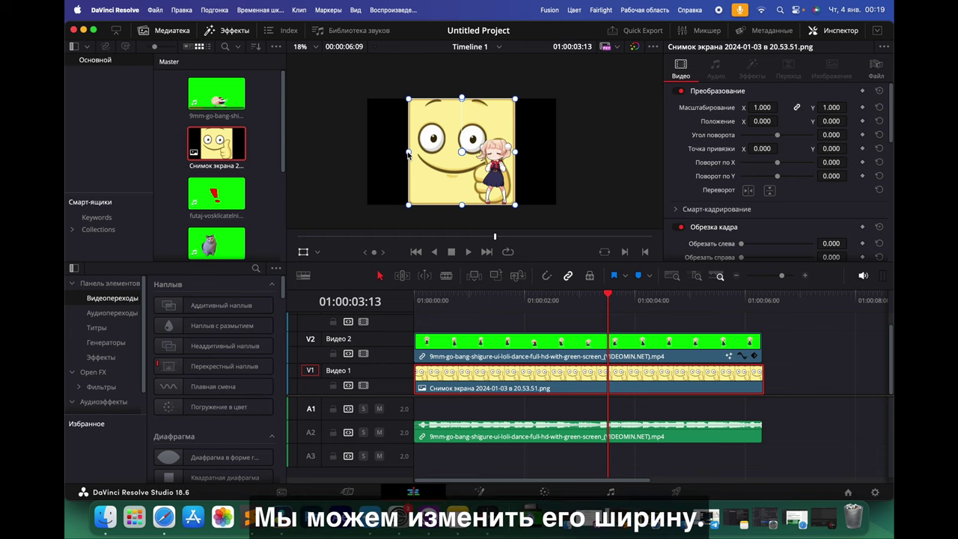
{"action": "left_click_drag", "start_coordinate": [406, 152], "coordinate": [366, 157]}
{"action": "key", "text": "Home"}
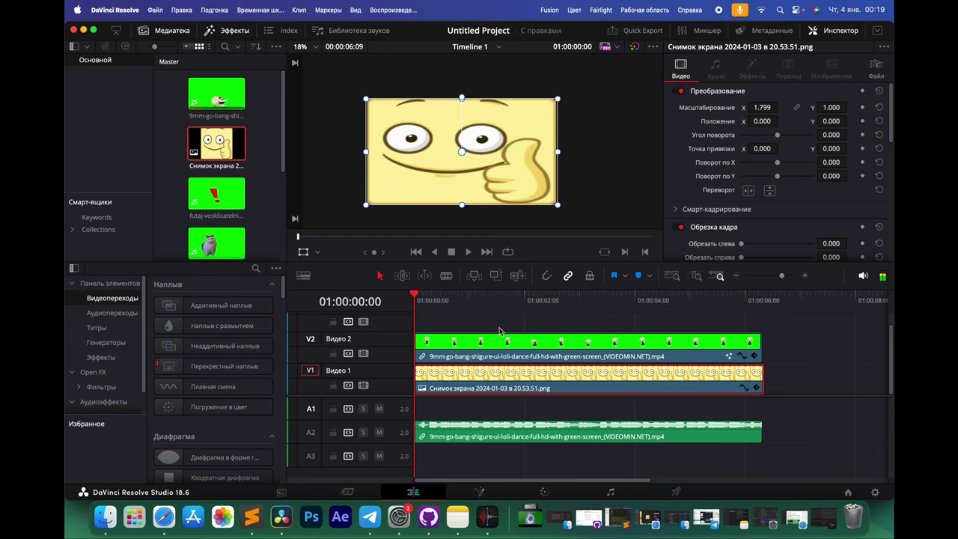
{"action": "left_click", "coordinate": [476, 293]}
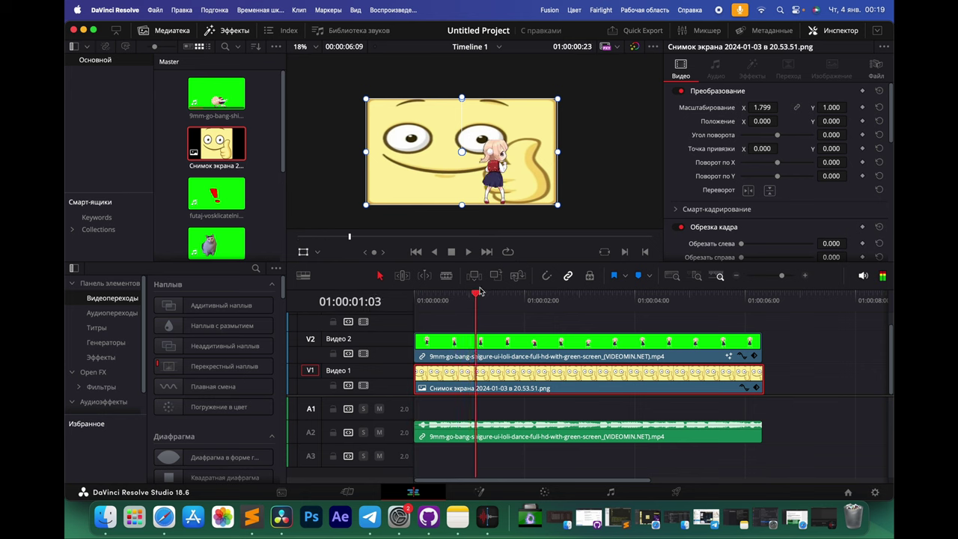
{"action": "mouse_move", "coordinate": [681, 299]}
{"action": "left_mouse_down"}
{"action": "mouse_move", "coordinate": [733, 300]}
{"action": "mouse_move", "coordinate": [395, 322]}
{"action": "left_mouse_up"}
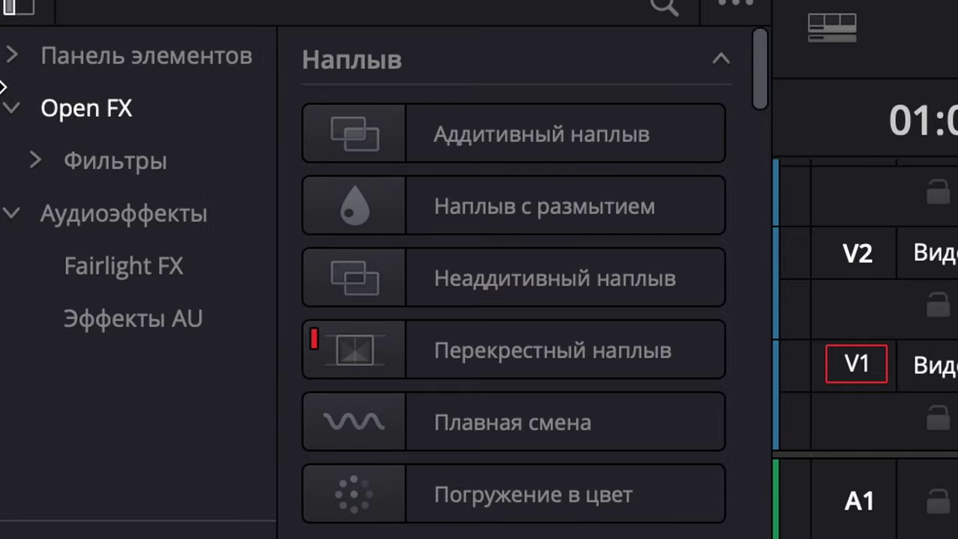
Add the Spiral wipe transition from Video Transitions to the start of the emoji clip.
{"action": "left_click", "coordinate": [12, 55]}
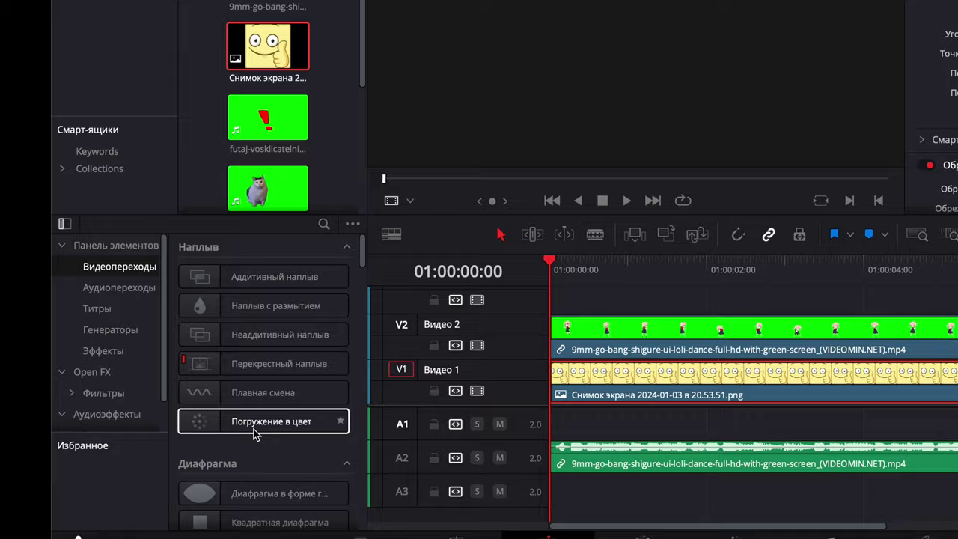
{"action": "scroll", "coordinate": [208, 405], "scroll_direction": "down", "scroll_amount": 3}
{"action": "scroll", "coordinate": [207, 410], "scroll_direction": "down", "scroll_amount": 3}
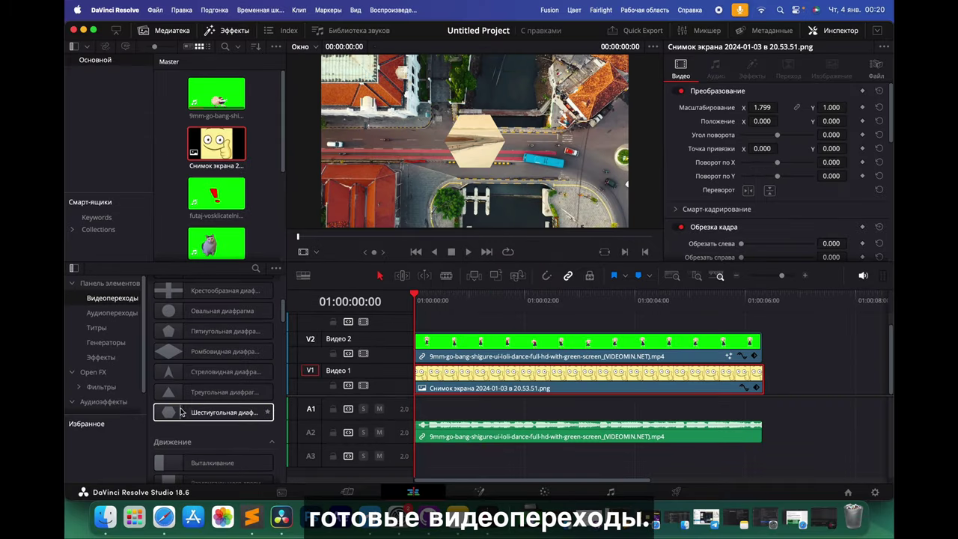
{"action": "scroll", "coordinate": [253, 423], "scroll_direction": "down", "scroll_amount": 3}
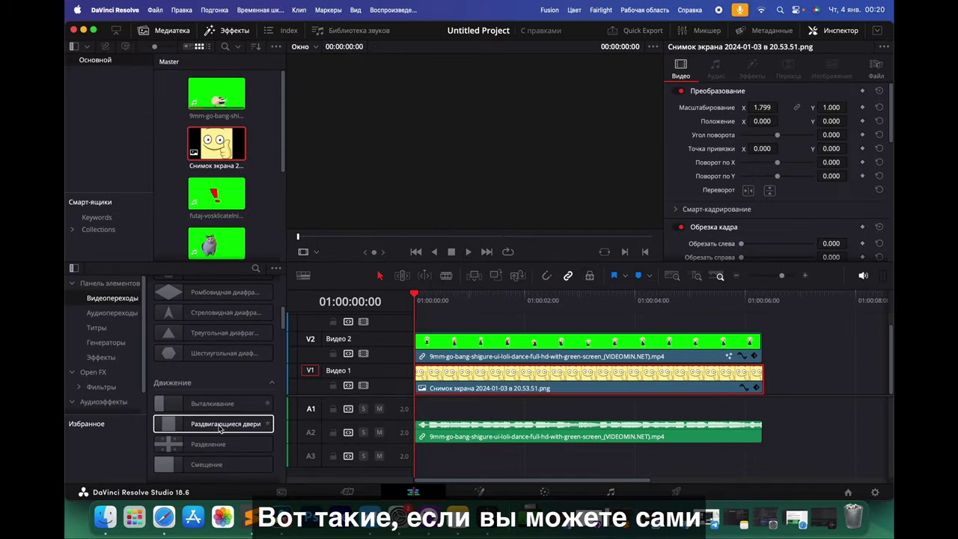
{"action": "scroll", "coordinate": [168, 426], "scroll_direction": "down", "scroll_amount": 5}
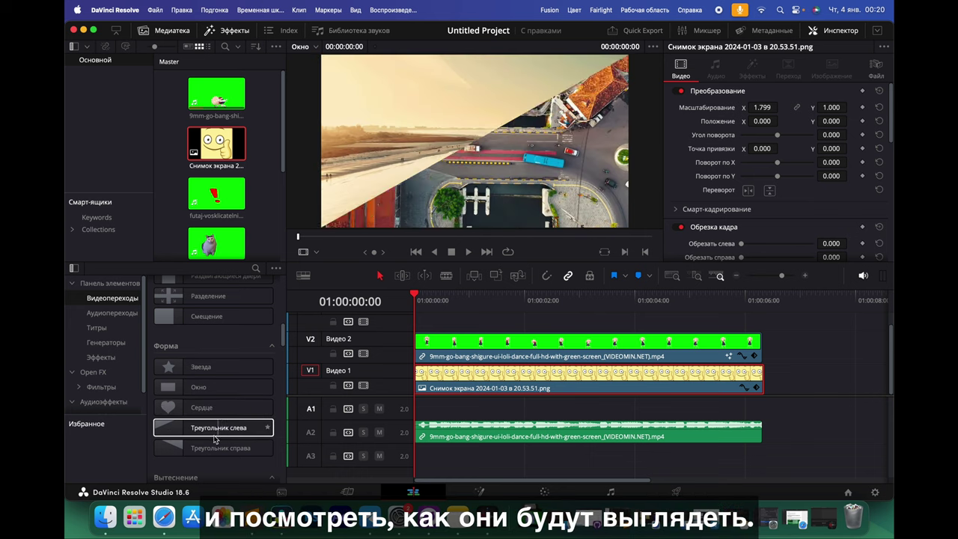
{"action": "scroll", "coordinate": [196, 433], "scroll_direction": "down", "scroll_amount": 3}
{"action": "scroll", "coordinate": [217, 434], "scroll_direction": "down", "scroll_amount": 3}
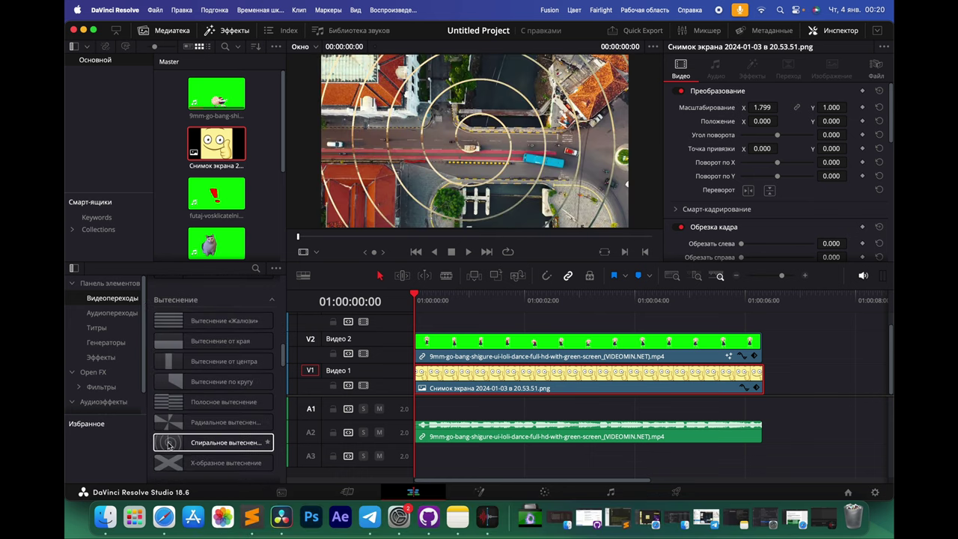
{"action": "left_click_drag", "start_coordinate": [169, 445], "coordinate": [425, 390]}
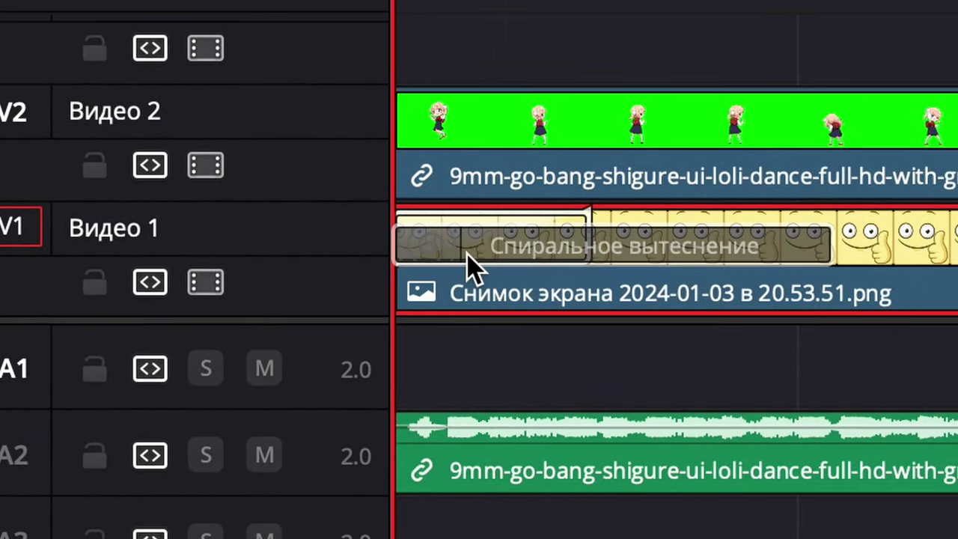
{"action": "left_click_drag", "start_coordinate": [465, 266], "coordinate": [471, 267]}
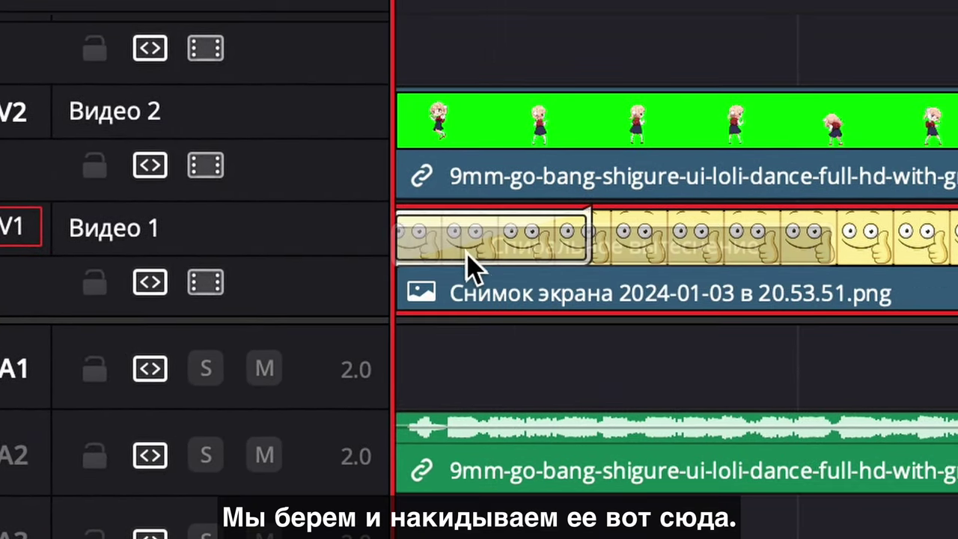
{"action": "key", "text": "space"}
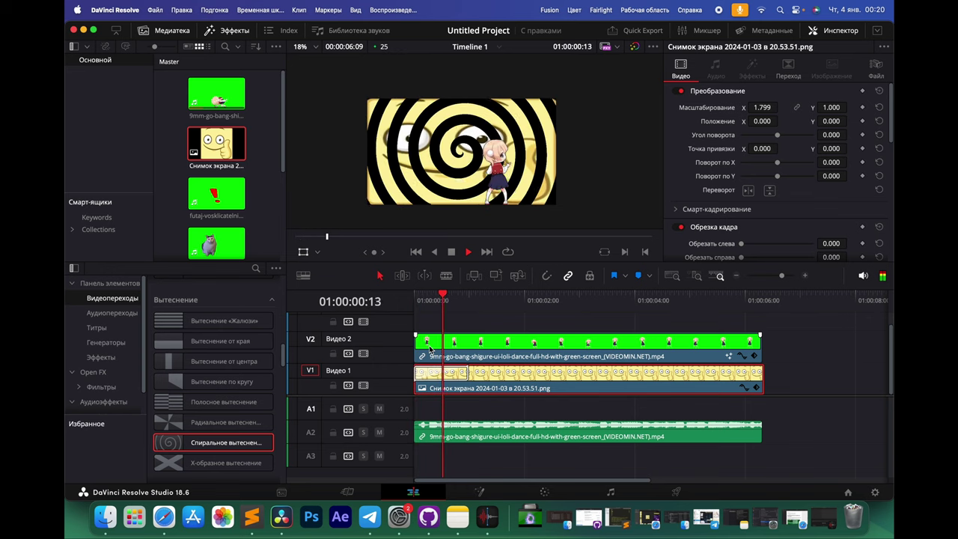
Shorten the spiral wipe's duration to 0.1 seconds and preview it.
{"action": "left_click", "coordinate": [438, 374]}
{"action": "left_click_drag", "start_coordinate": [426, 297], "coordinate": [445, 297]}
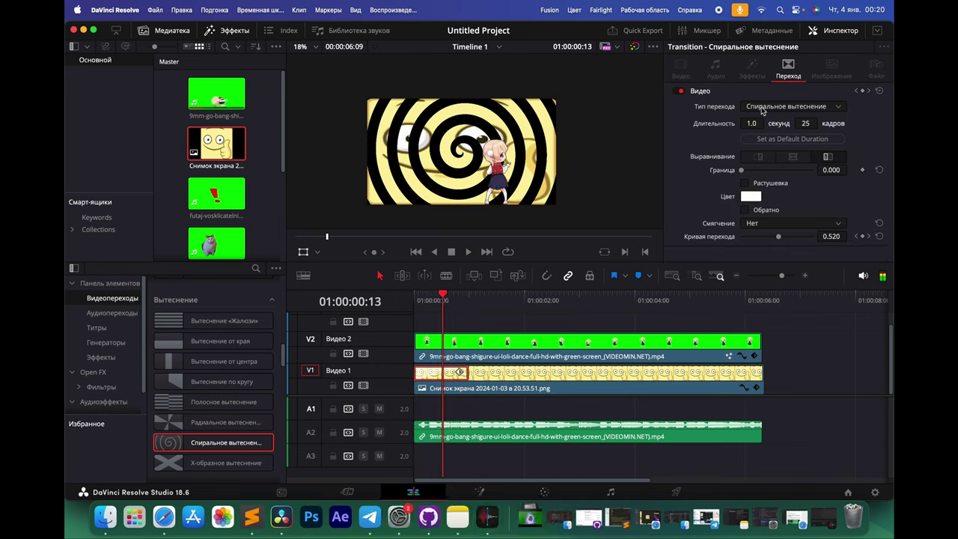
{"action": "left_click_drag", "start_coordinate": [750, 123], "coordinate": [741, 123]}
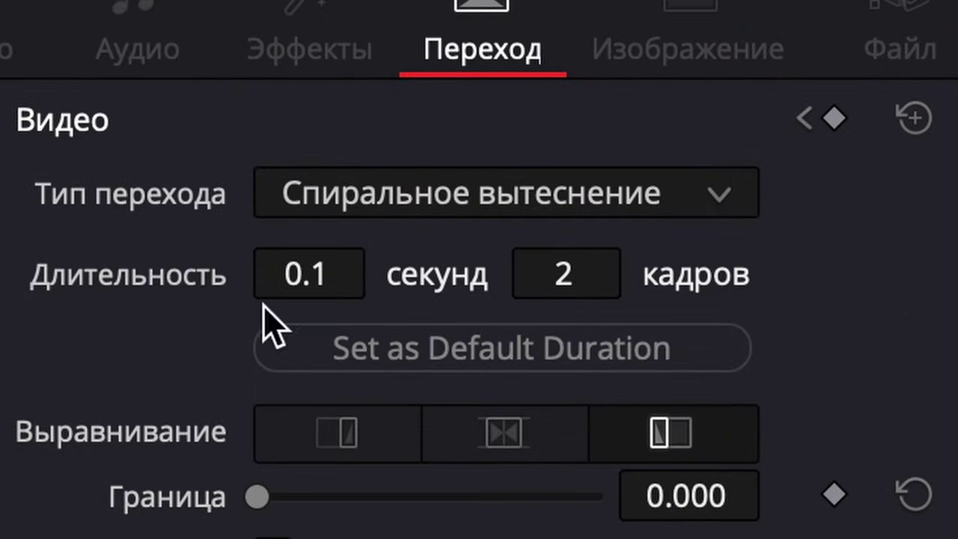
{"action": "key", "text": "Up"}
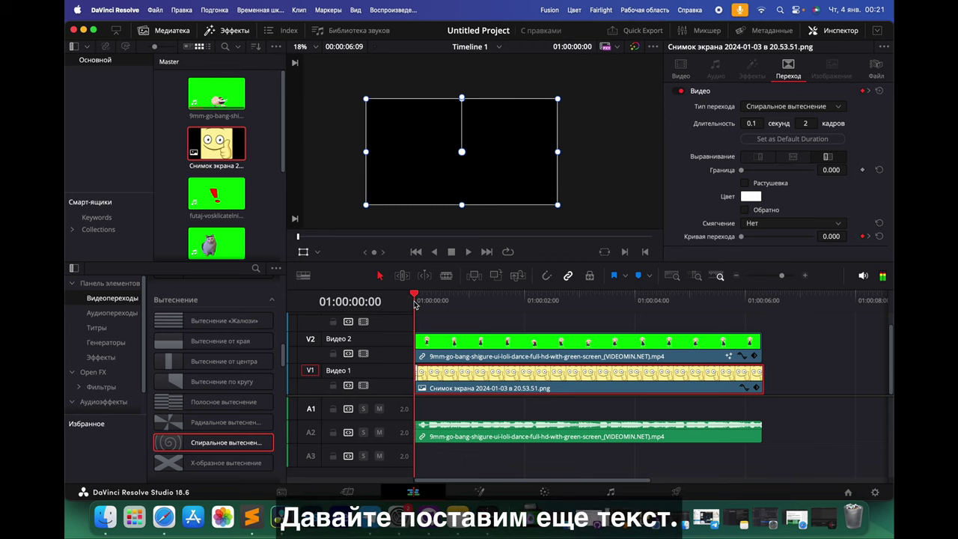
{"action": "mouse_move", "coordinate": [416, 305]}
{"action": "left_mouse_down"}
{"action": "mouse_move", "coordinate": [479, 309]}
{"action": "mouse_move", "coordinate": [402, 312]}
{"action": "left_mouse_up"}
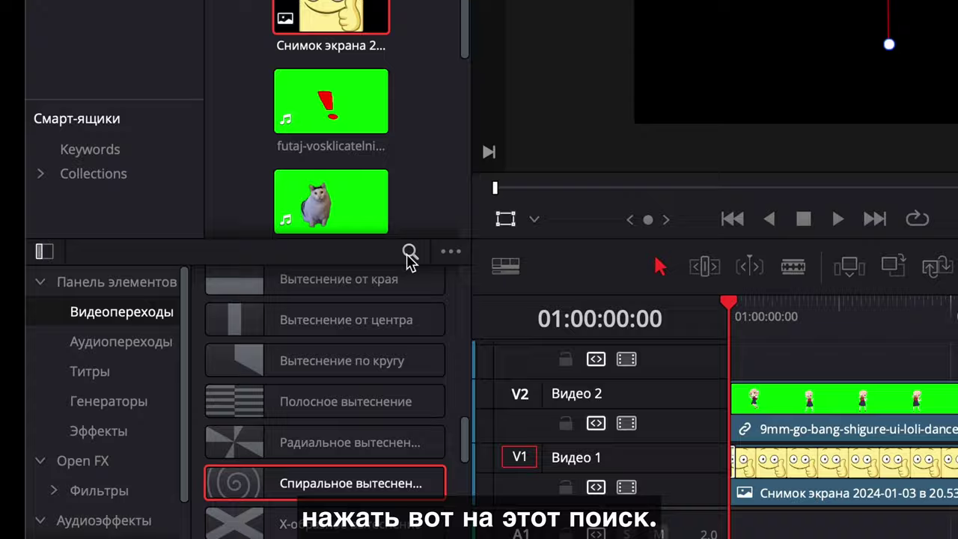
Drag the Text+ template from the Titles list onto the timeline above V3.
{"action": "left_click", "coordinate": [256, 268]}
{"action": "type", "text": "nt"}
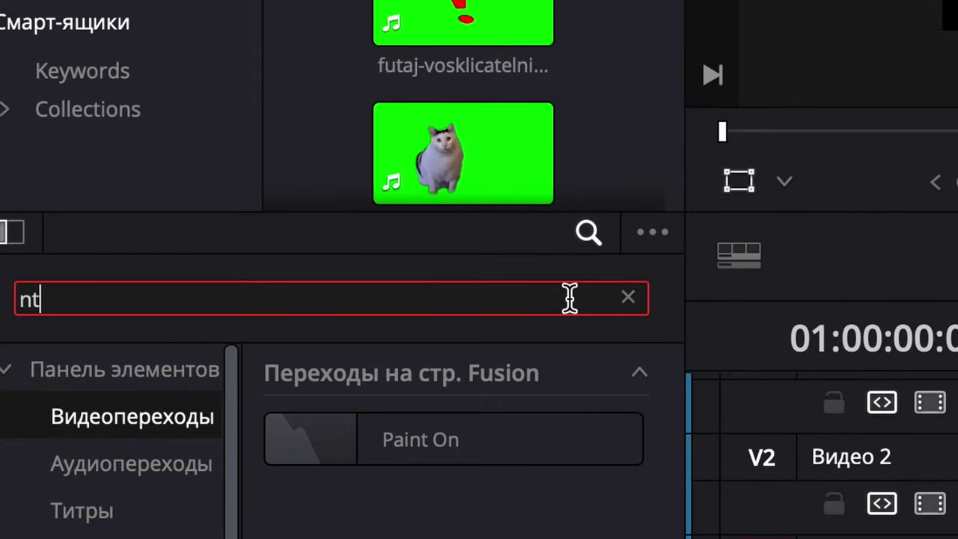
{"action": "type", "text": "r"}
{"action": "key", "text": "BackSpace"}
{"action": "key", "text": "BackSpace"}
{"action": "key", "text": "BackSpace"}
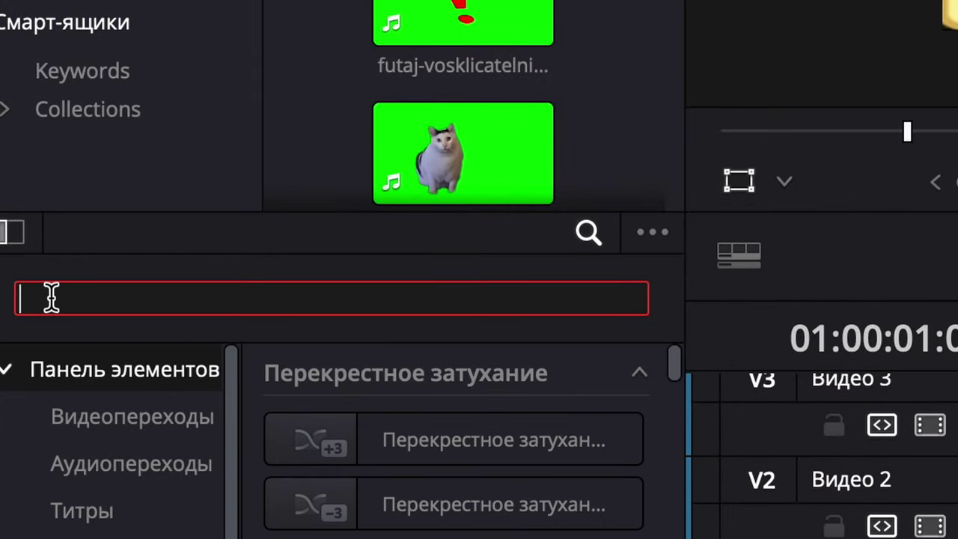
{"action": "type", "text": "те"}
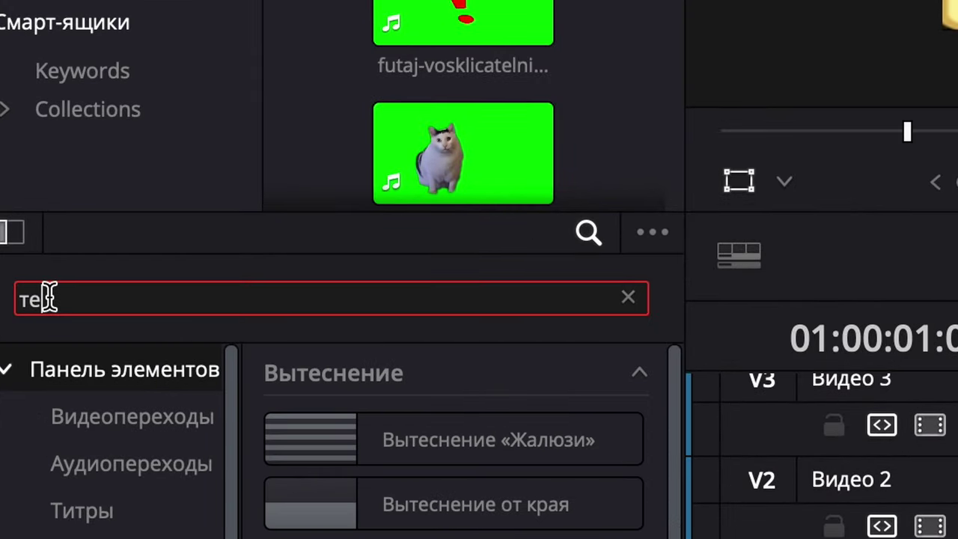
{"action": "type", "text": "к"}
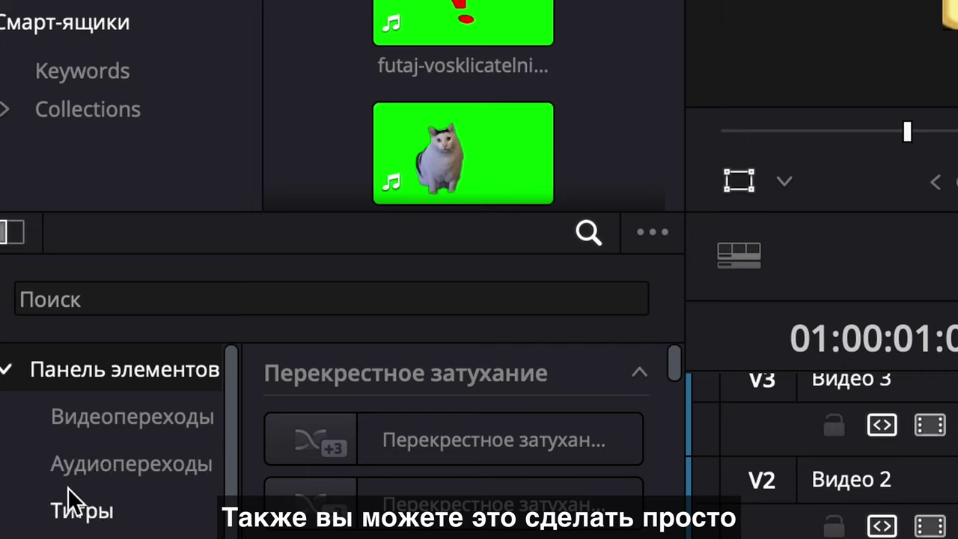
{"action": "scroll", "coordinate": [71, 479], "scroll_direction": "down", "scroll_amount": 2}
{"action": "scroll", "coordinate": [105, 465], "scroll_direction": "up", "scroll_amount": 2}
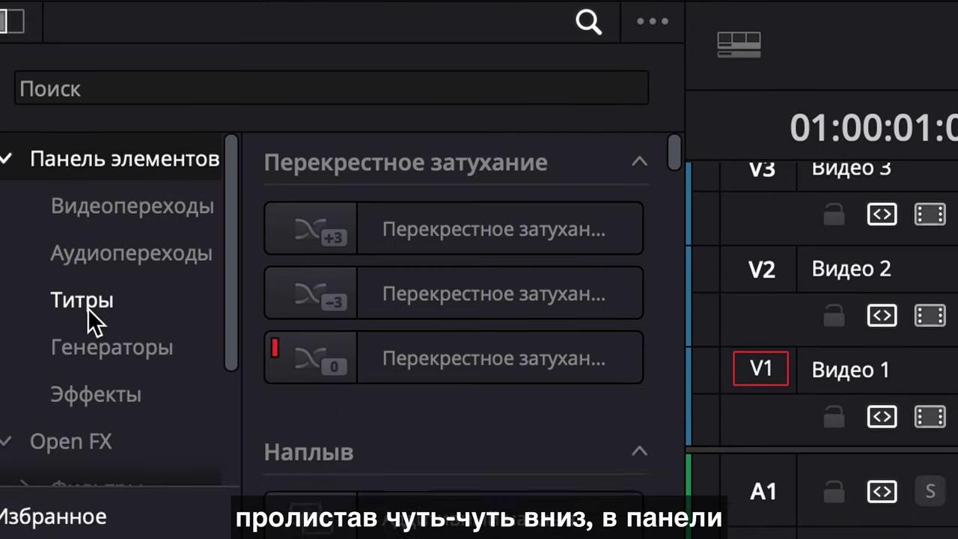
{"action": "left_click", "coordinate": [112, 513]}
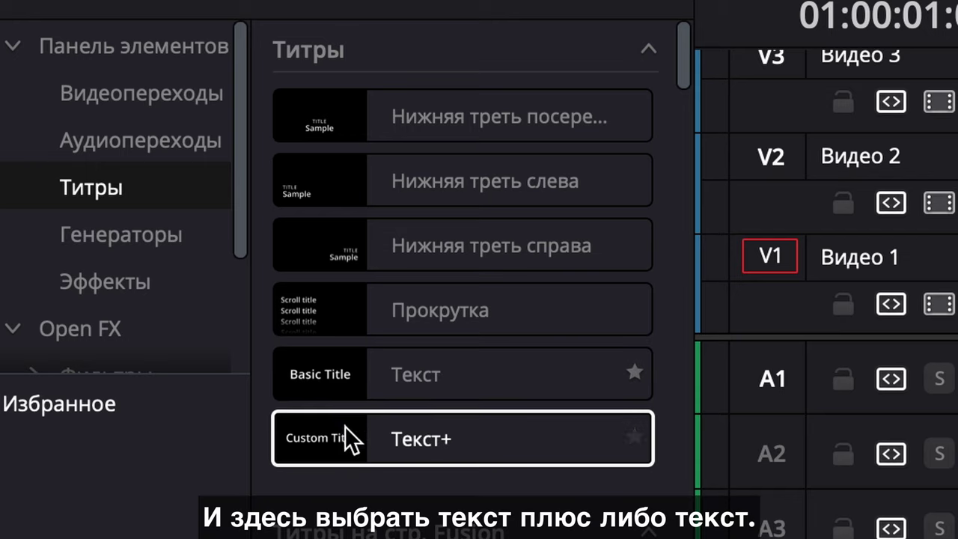
{"action": "mouse_move", "coordinate": [344, 428]}
{"action": "left_mouse_down"}
{"action": "mouse_move", "coordinate": [390, 494]}
{"action": "mouse_move", "coordinate": [340, 326]}
{"action": "left_mouse_up"}
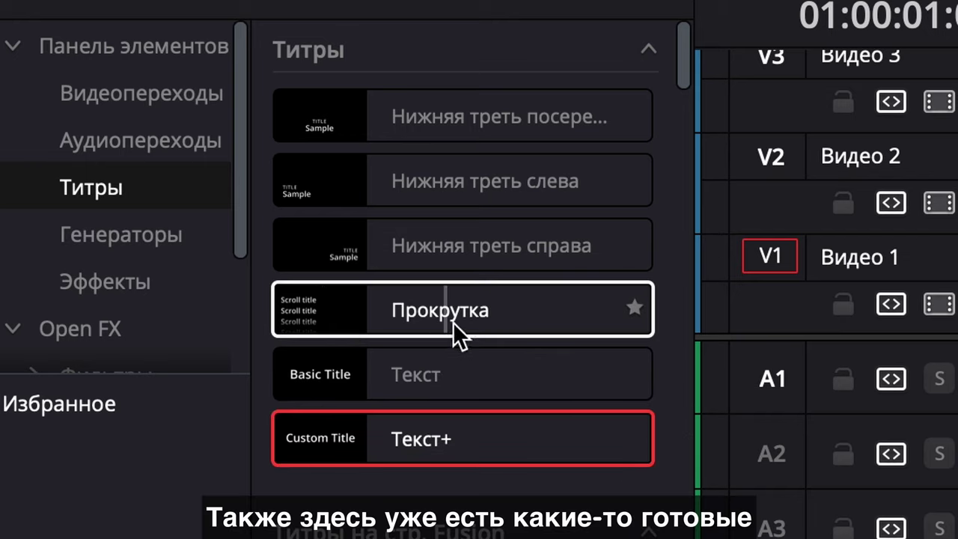
{"action": "left_click_drag", "start_coordinate": [434, 449], "coordinate": [480, 258]}
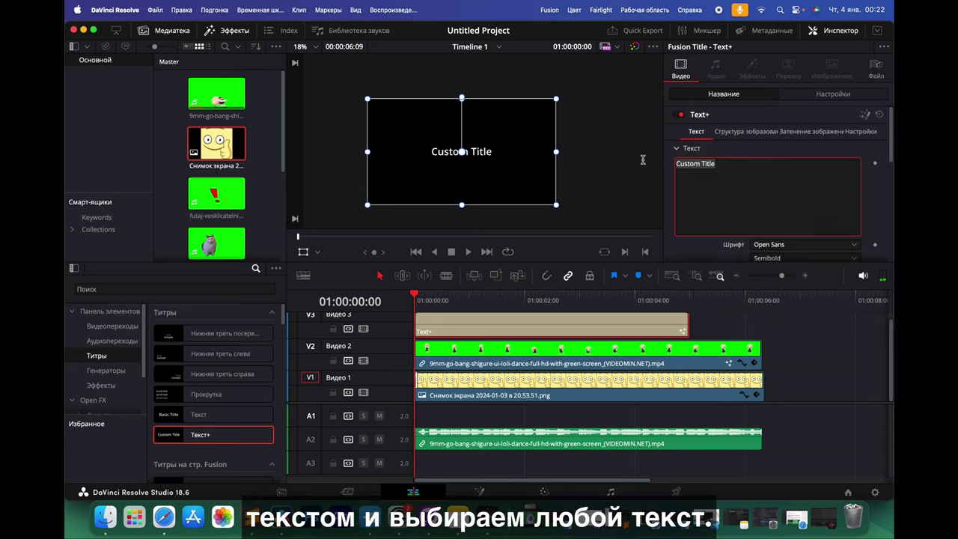
{"action": "type", "text": "o"}
Replace the 'Custom Title' text with 'oval' and colour it black.
{"action": "key", "text": "BackSpace"}
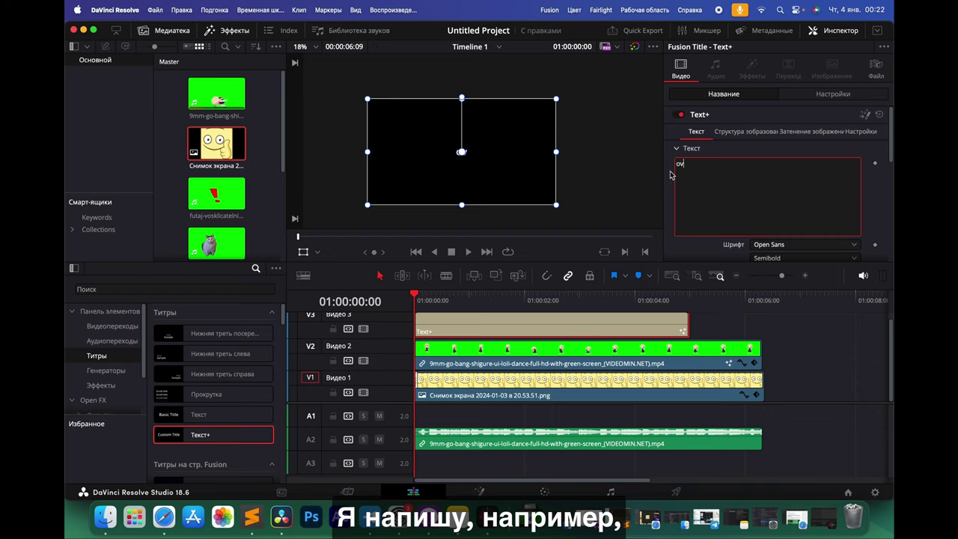
{"action": "type", "text": "a;l"}
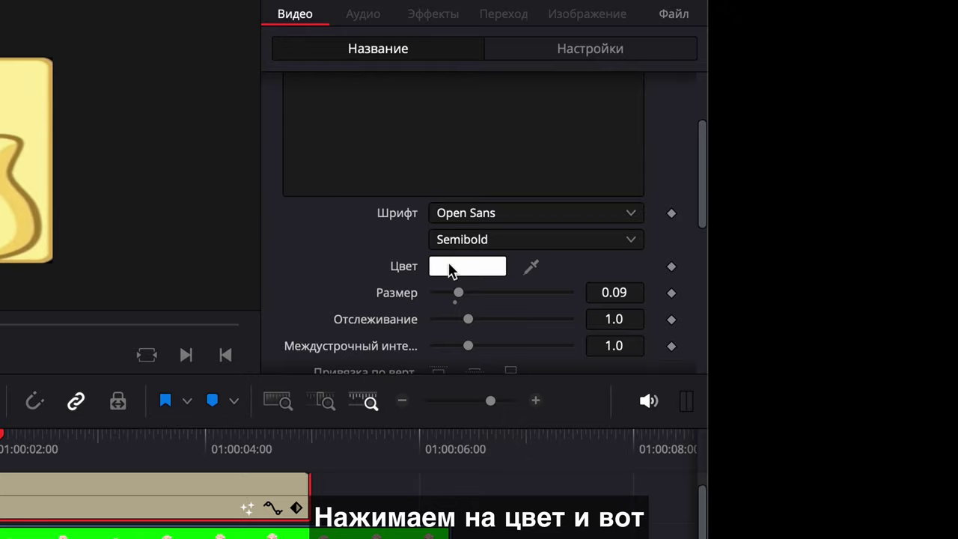
{"action": "left_click", "coordinate": [452, 268]}
{"action": "left_click", "coordinate": [502, 272]}
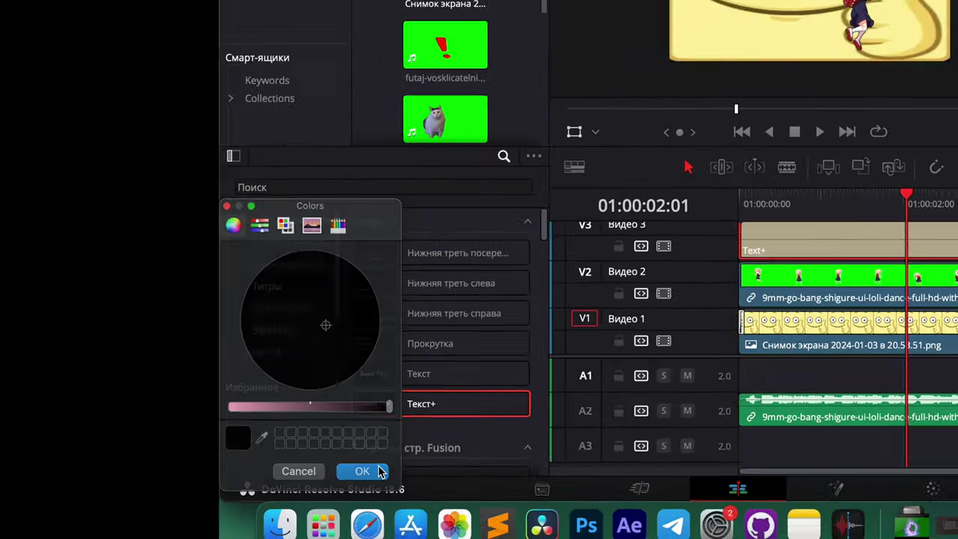
{"action": "left_click", "coordinate": [577, 459]}
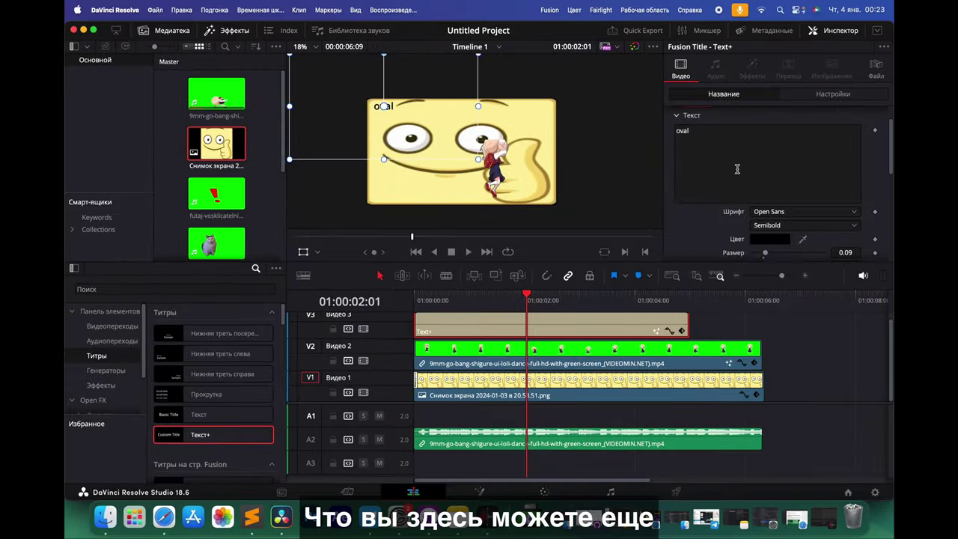
Switch the title to a serif font and enlarge it to size 0.4094.
{"action": "scroll", "coordinate": [745, 180], "scroll_direction": "down", "scroll_amount": 3}
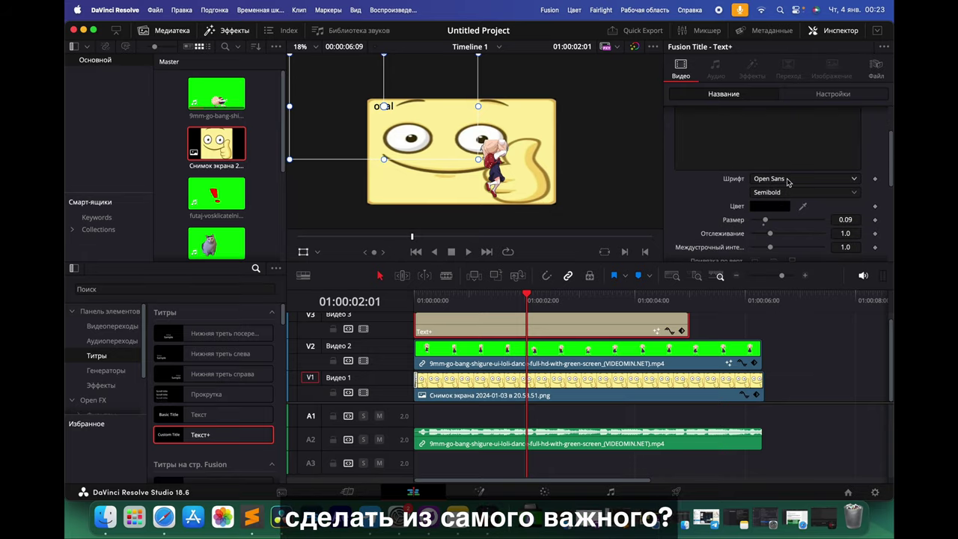
{"action": "left_click", "coordinate": [787, 183]}
{"action": "scroll", "coordinate": [805, 317], "scroll_direction": "down", "scroll_amount": 3}
{"action": "scroll", "coordinate": [805, 317], "scroll_direction": "down", "scroll_amount": 10}
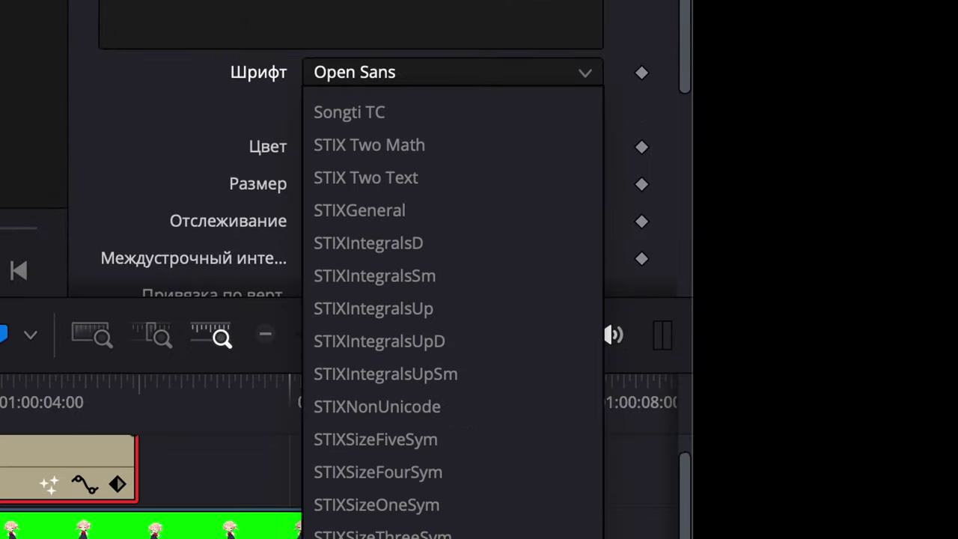
{"action": "key", "text": "Escape"}
{"action": "scroll", "coordinate": [353, 100], "scroll_direction": "down", "scroll_amount": 4}
{"action": "left_click_drag", "start_coordinate": [350, 94], "coordinate": [343, 94]}
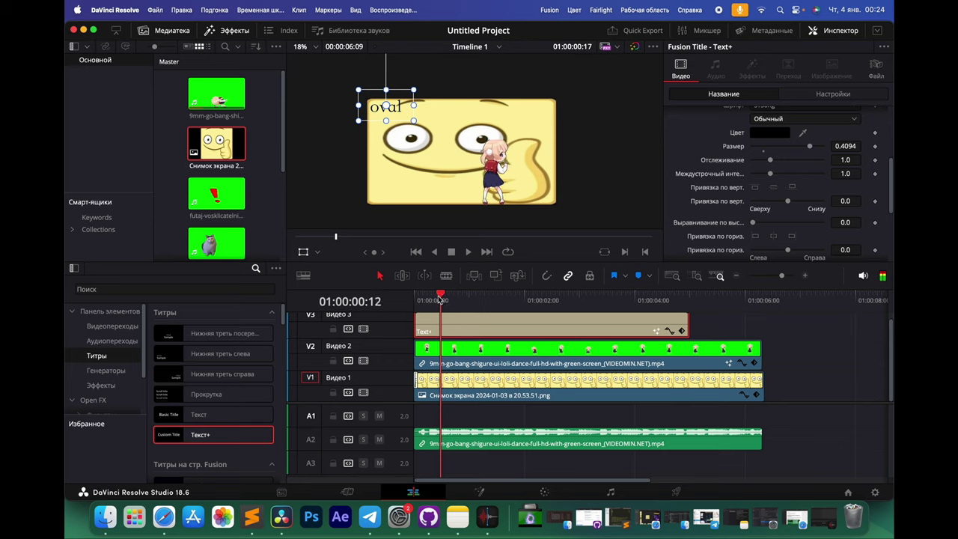
{"action": "left_click_drag", "start_coordinate": [446, 298], "coordinate": [415, 298]}
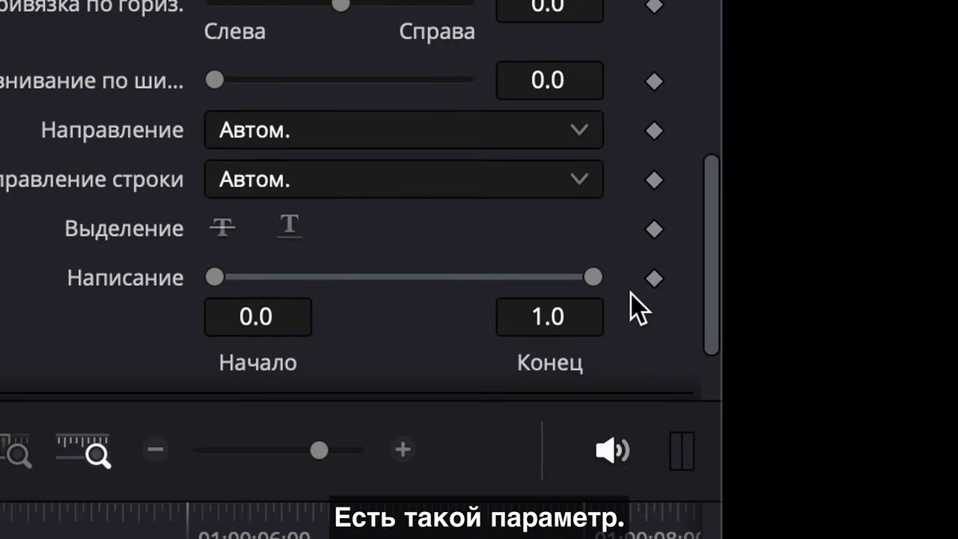
Keyframe the write-on End from 0.0 at the clip start to 1.0 at the clip end.
{"action": "left_click", "coordinate": [654, 280]}
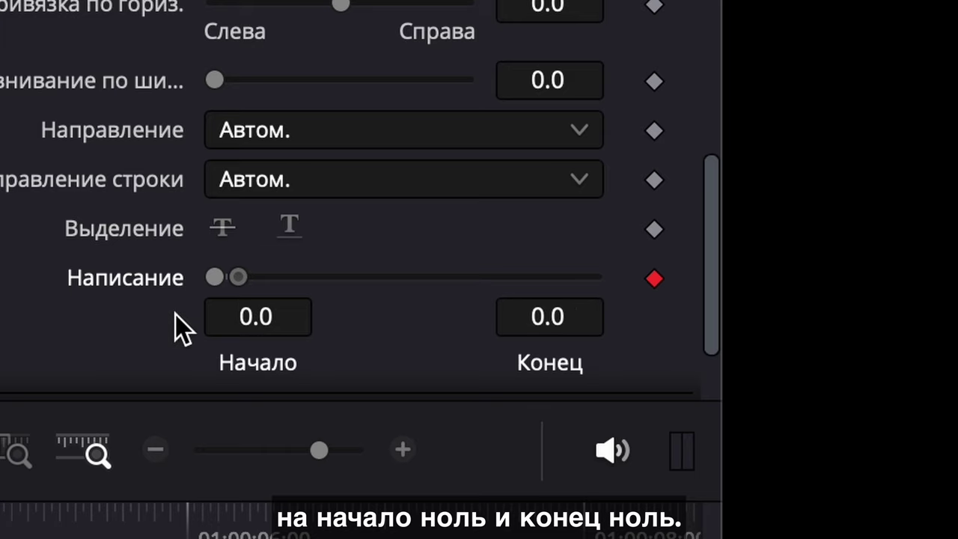
{"action": "key", "text": "space"}
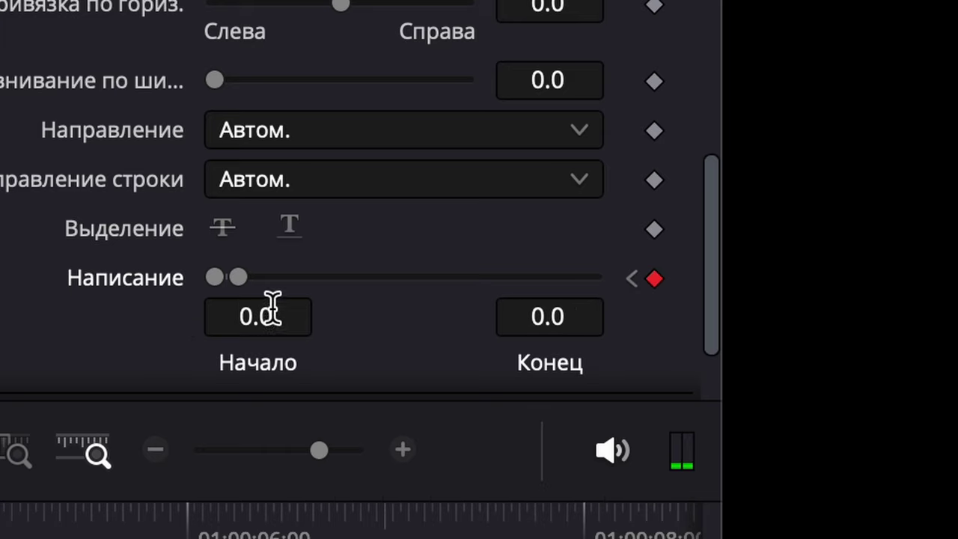
{"action": "left_click_drag", "start_coordinate": [239, 277], "coordinate": [288, 277]}
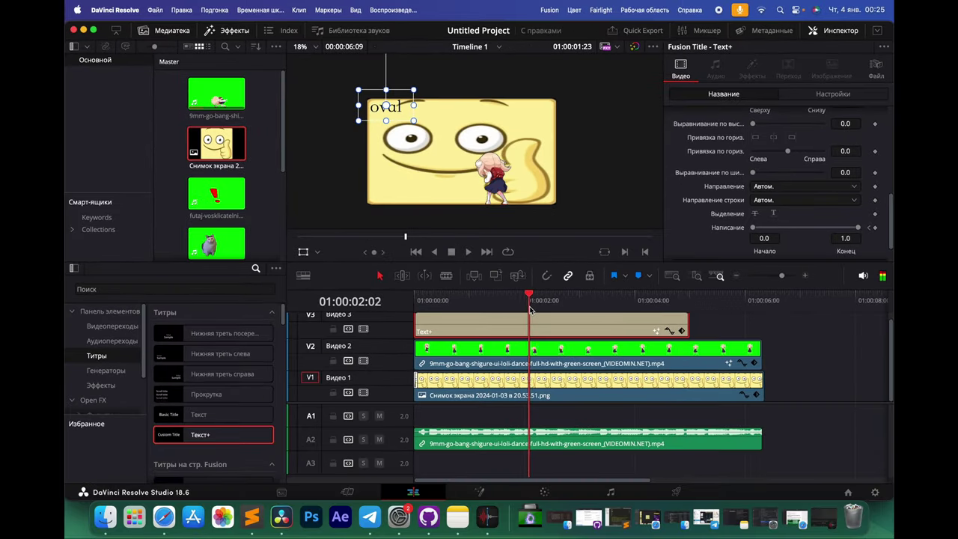
{"action": "left_click", "coordinate": [743, 297]}
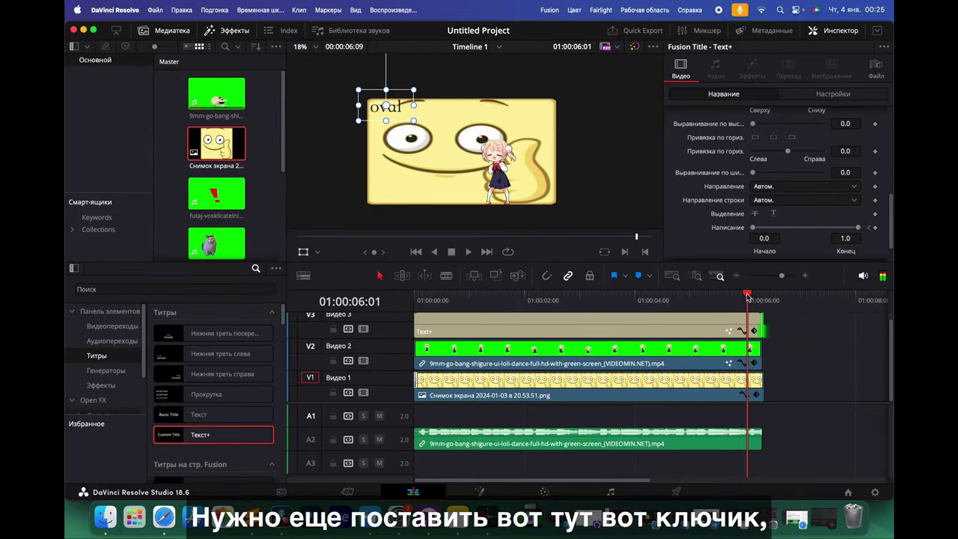
{"action": "left_click", "coordinate": [760, 297]}
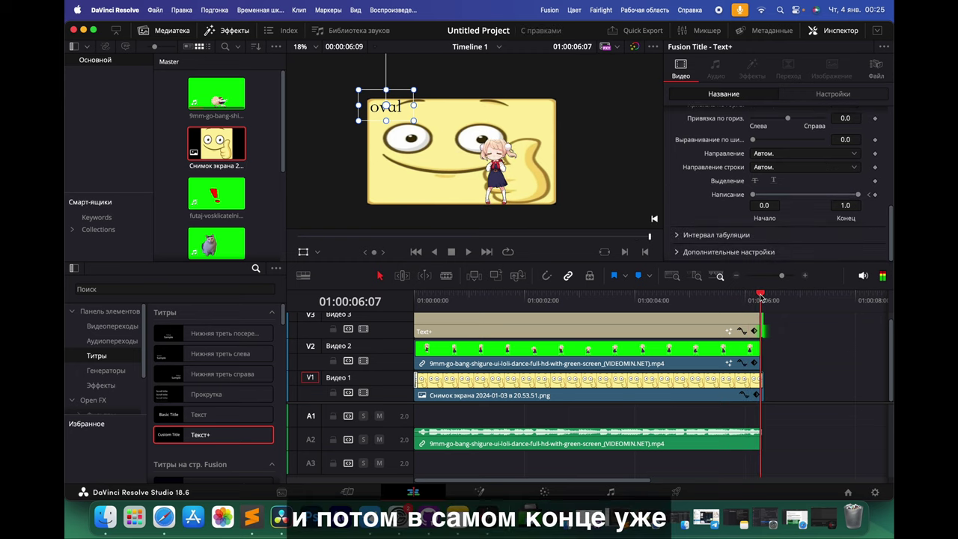
{"action": "left_click", "coordinate": [874, 195]}
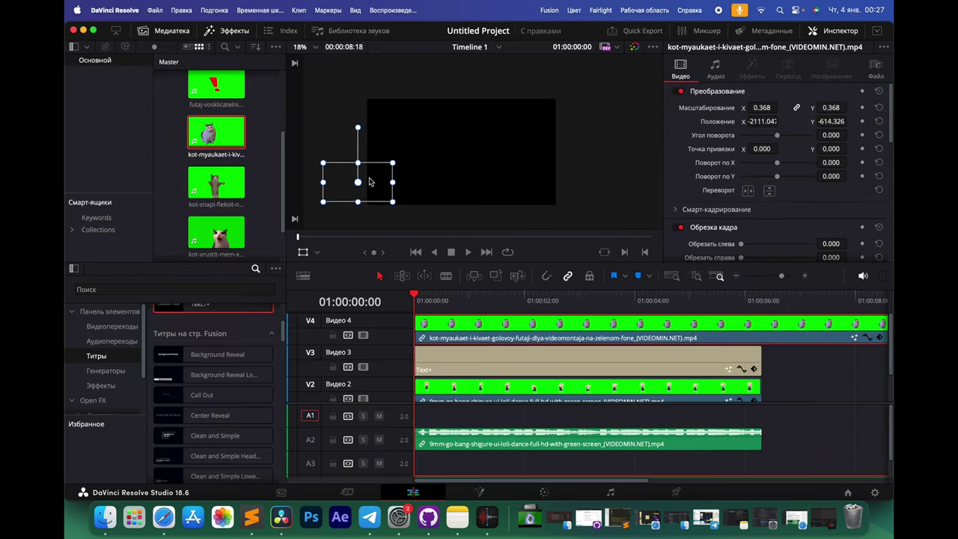
{"action": "left_click", "coordinate": [429, 303]}
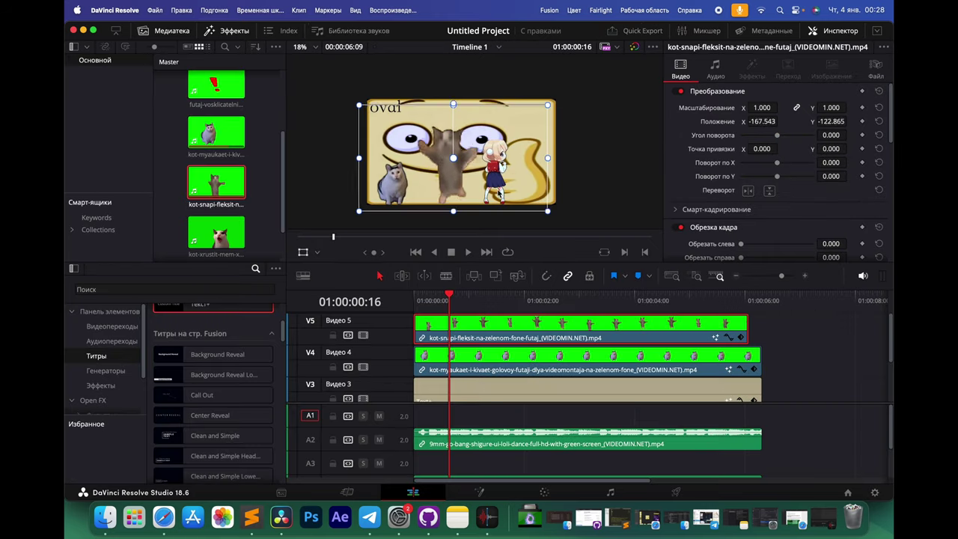
{"action": "key", "text": "space"}
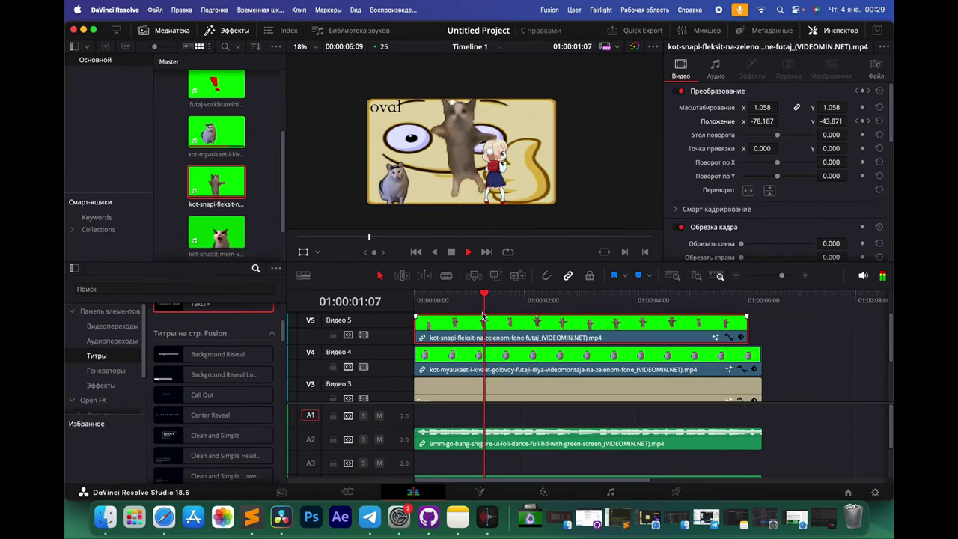
{"action": "key", "text": "space"}
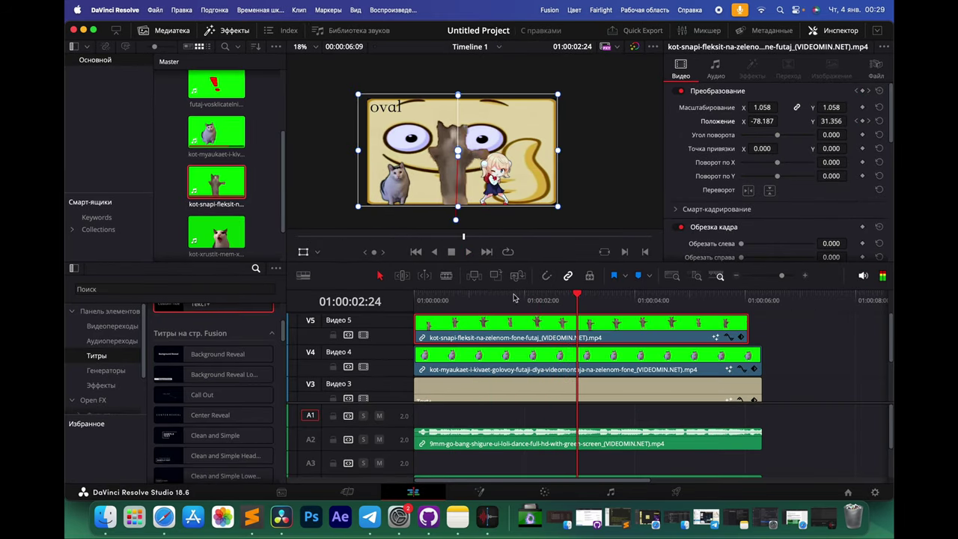
{"action": "left_click_drag", "start_coordinate": [574, 300], "coordinate": [416, 300]}
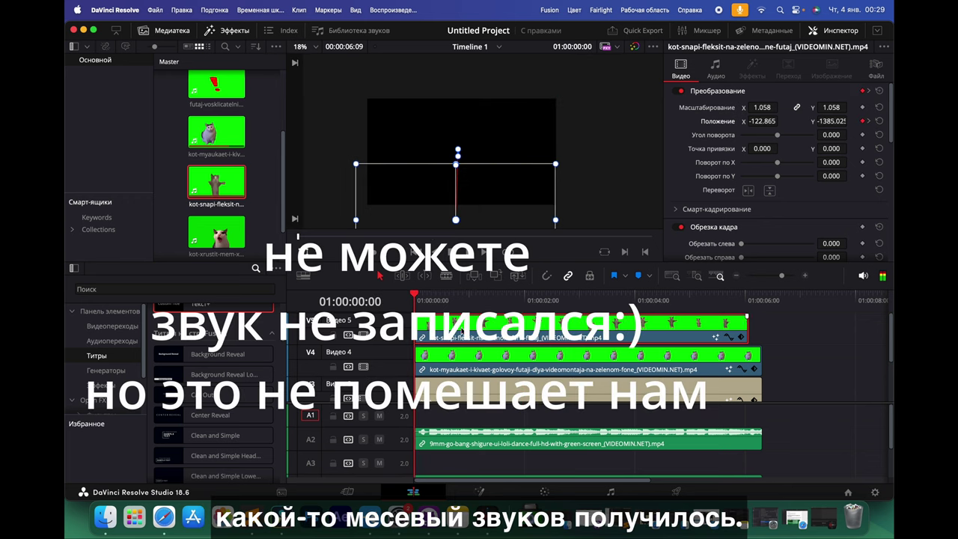
{"action": "left_click", "coordinate": [430, 300]}
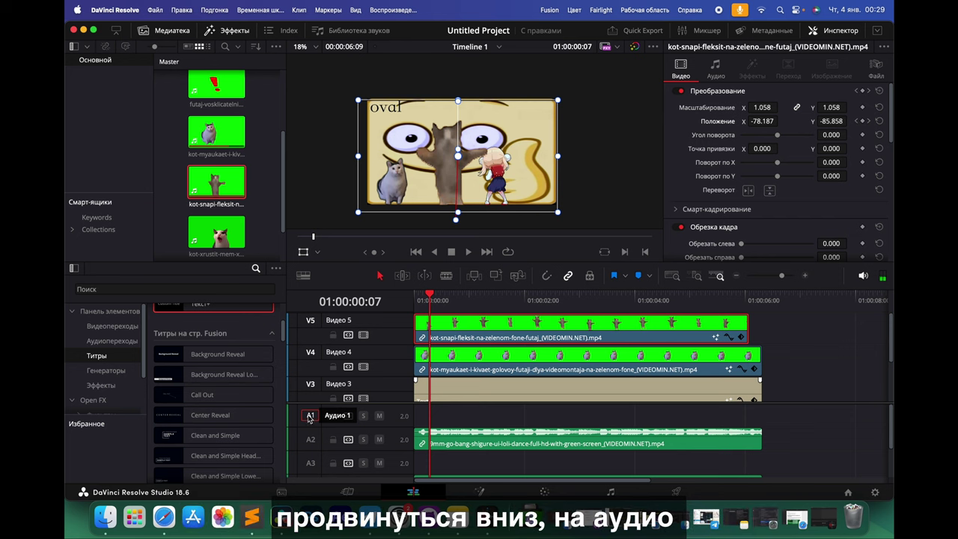
Set the cat audio clip's volume to about -25.6 and give it a fade-in.
{"action": "scroll", "coordinate": [494, 465], "scroll_direction": "down", "scroll_amount": 3}
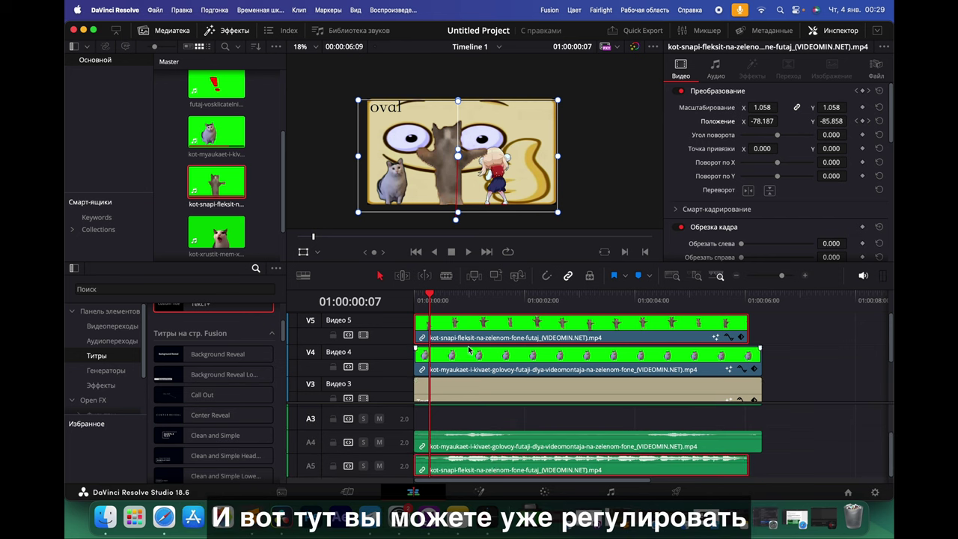
{"action": "left_click", "coordinate": [433, 300]}
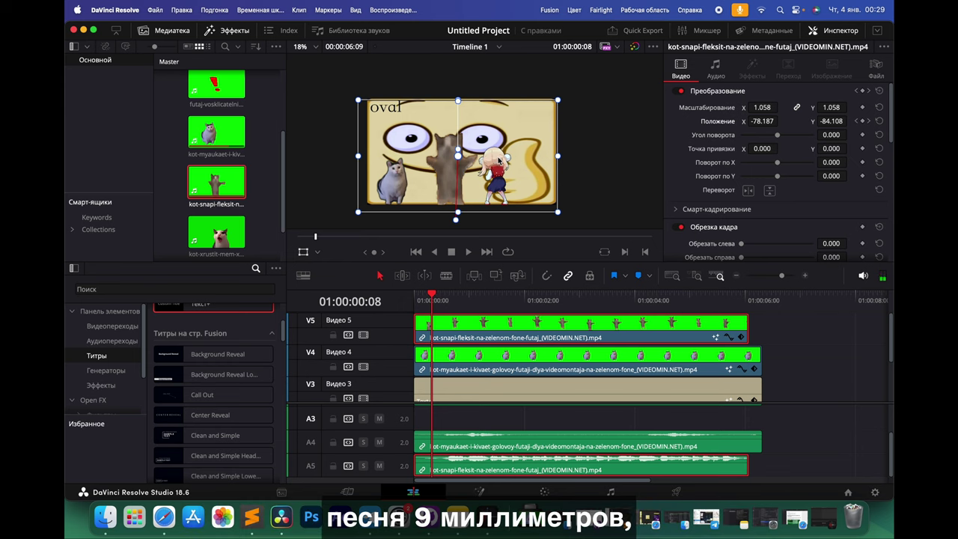
{"action": "left_click", "coordinate": [518, 475], "text": "alt"}
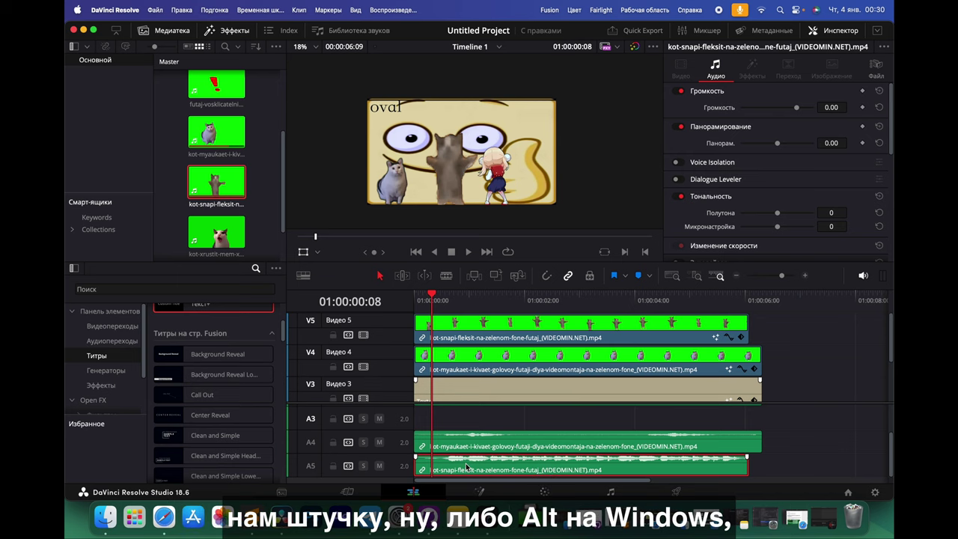
{"action": "key", "text": "BackSpace"}
{"action": "left_click", "coordinate": [497, 448], "text": "alt"}
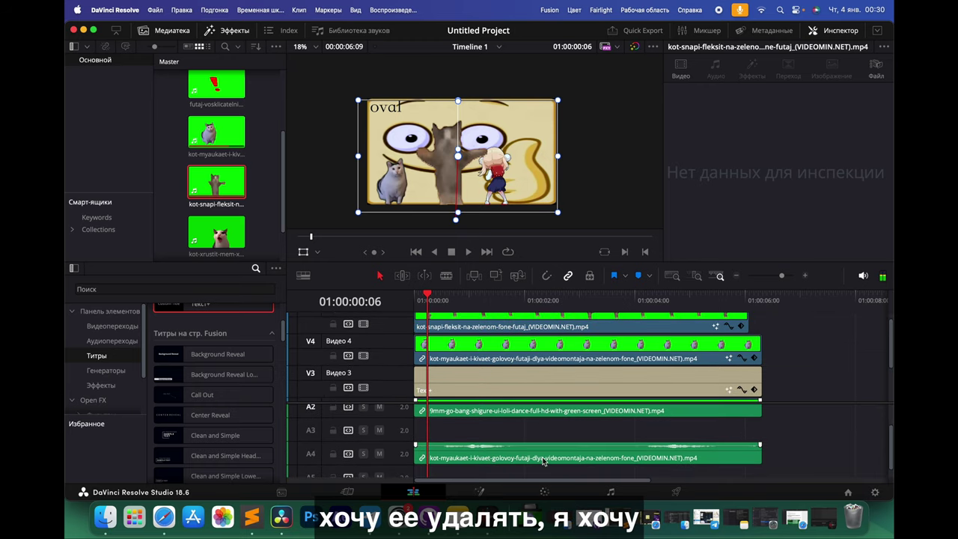
{"action": "key", "text": "super+z"}
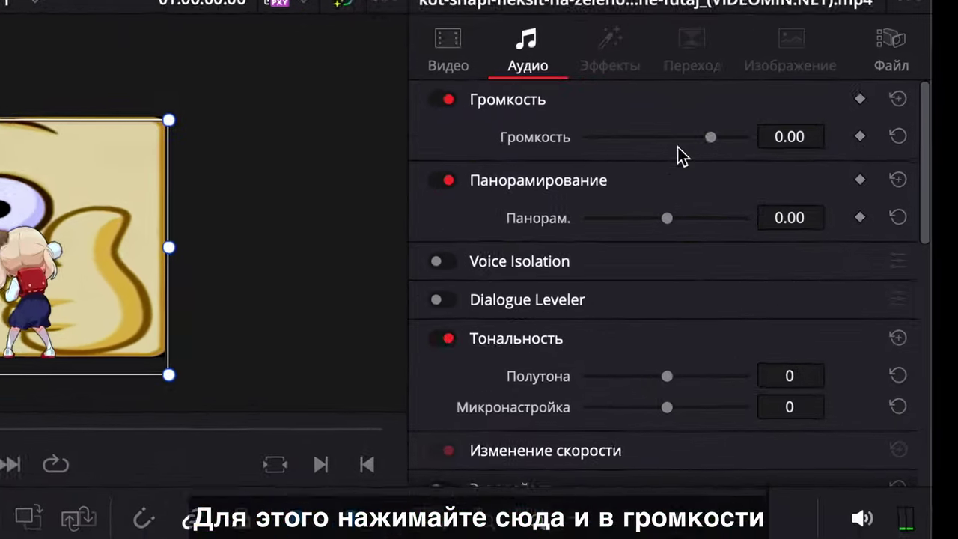
{"action": "left_click_drag", "start_coordinate": [796, 107], "coordinate": [791, 108]}
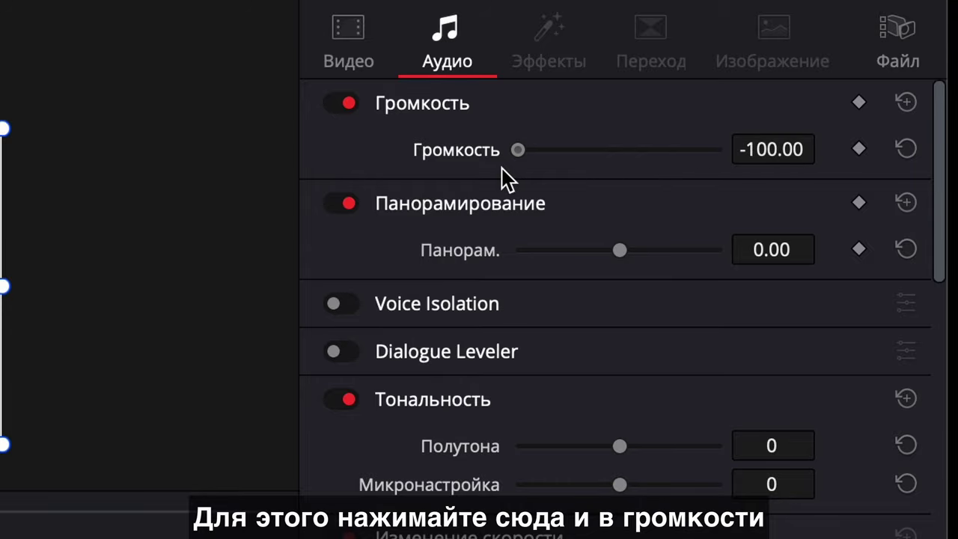
{"action": "left_click_drag", "start_coordinate": [550, 159], "coordinate": [619, 167]}
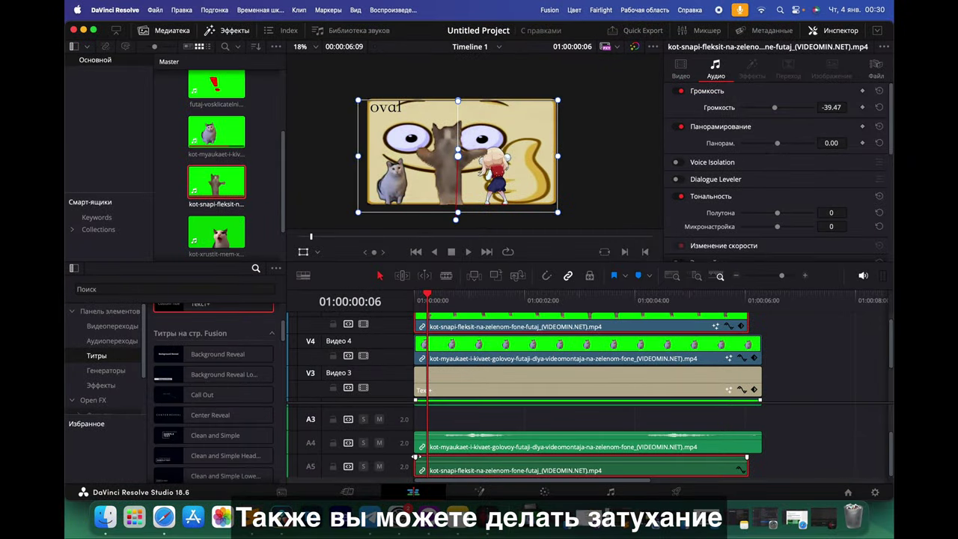
{"action": "left_click_drag", "start_coordinate": [416, 456], "coordinate": [483, 458]}
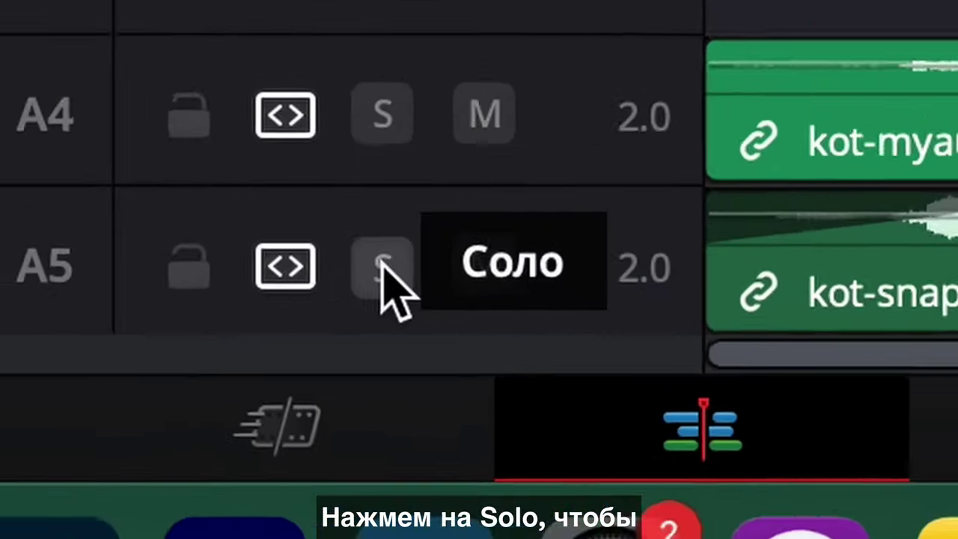
Fade out the V4 cat and dancer clips, then return to the timeline start.
{"action": "left_click", "coordinate": [382, 264]}
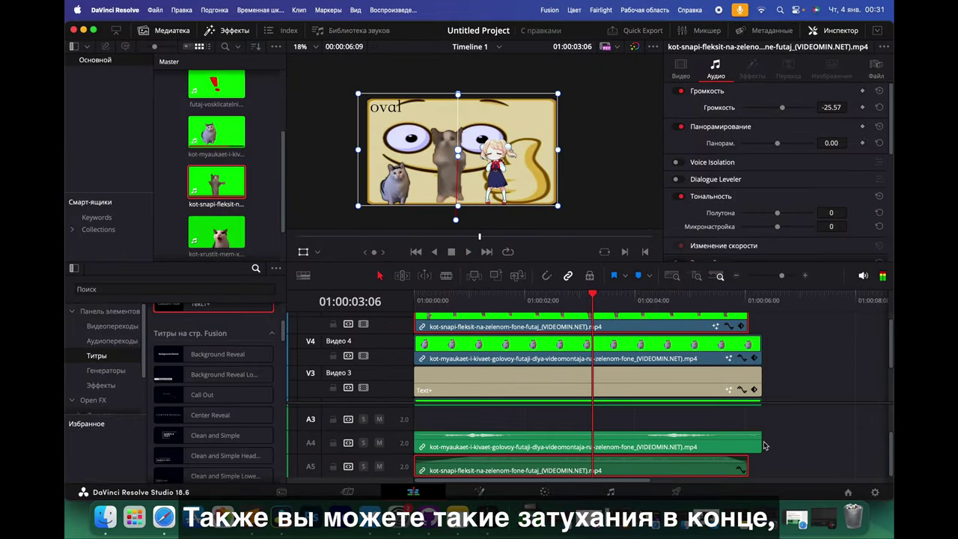
{"action": "scroll", "coordinate": [764, 446], "scroll_direction": "up", "scroll_amount": 3}
{"action": "scroll", "coordinate": [727, 352], "scroll_direction": "up", "scroll_amount": 1}
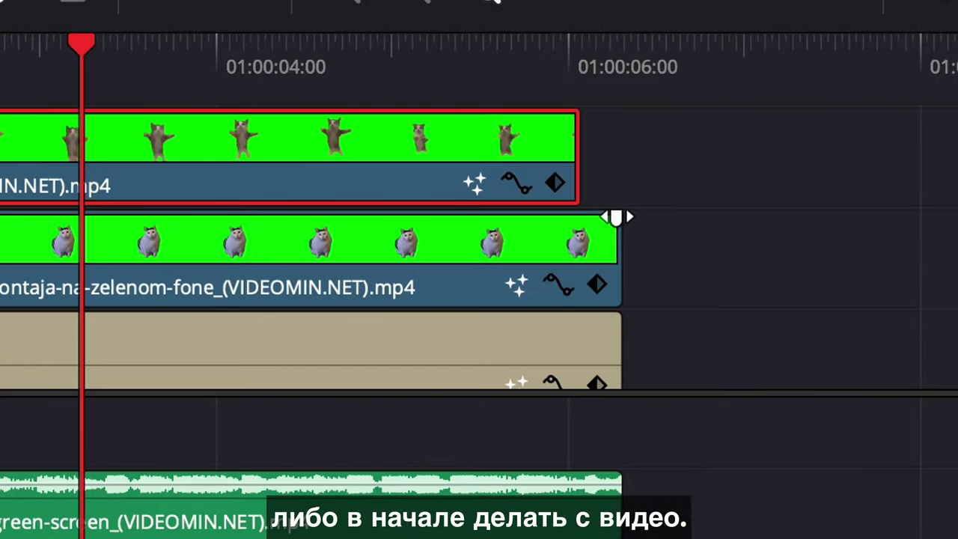
{"action": "left_click_drag", "start_coordinate": [760, 348], "coordinate": [742, 349]}
{"action": "scroll", "coordinate": [749, 359], "scroll_direction": "down", "scroll_amount": 1}
{"action": "left_click_drag", "start_coordinate": [761, 380], "coordinate": [750, 380]}
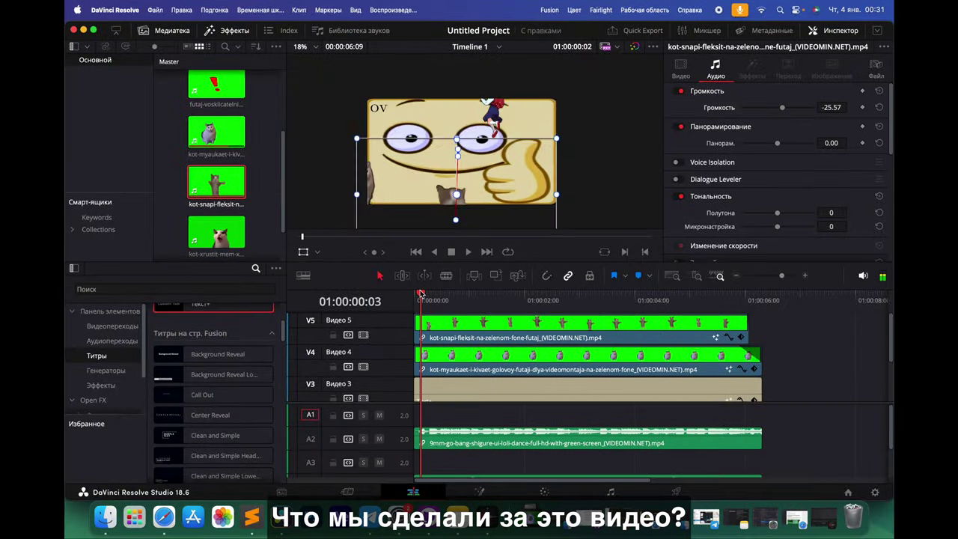
{"action": "left_click", "coordinate": [416, 293]}
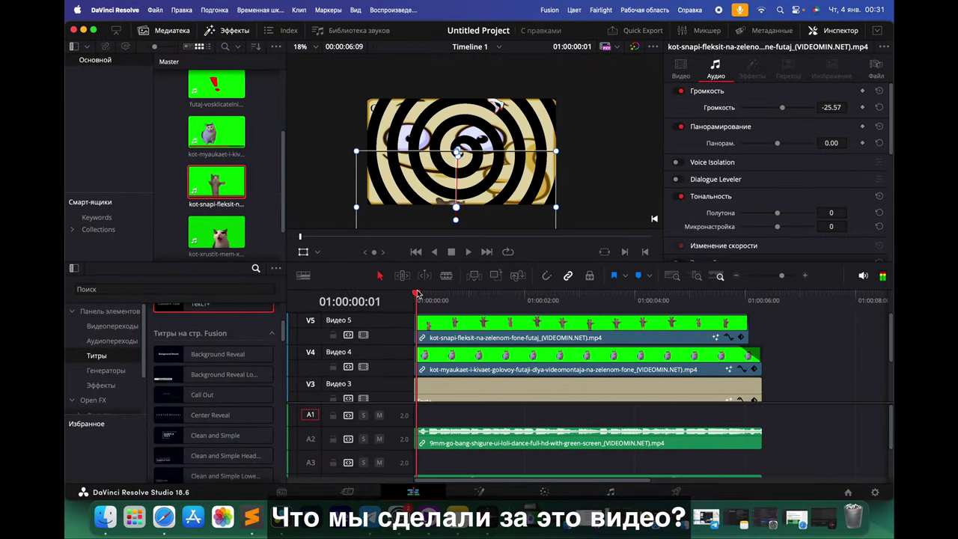
Scrub from the opening frames across the full edit, then switch to the Deliver page.
{"action": "left_click_drag", "start_coordinate": [417, 296], "coordinate": [426, 296]}
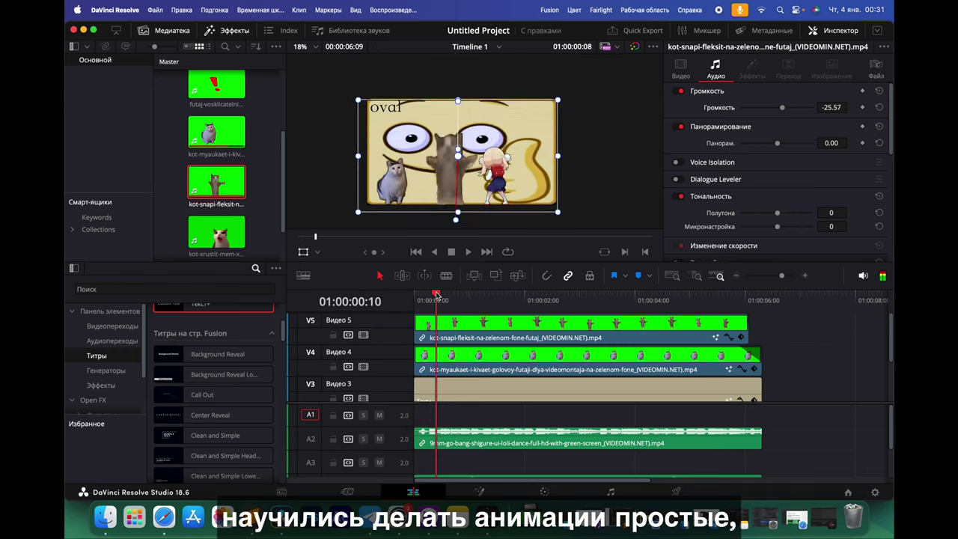
{"action": "mouse_move", "coordinate": [436, 293]}
{"action": "left_mouse_down"}
{"action": "mouse_move", "coordinate": [725, 312]}
{"action": "mouse_move", "coordinate": [652, 313]}
{"action": "left_mouse_up"}
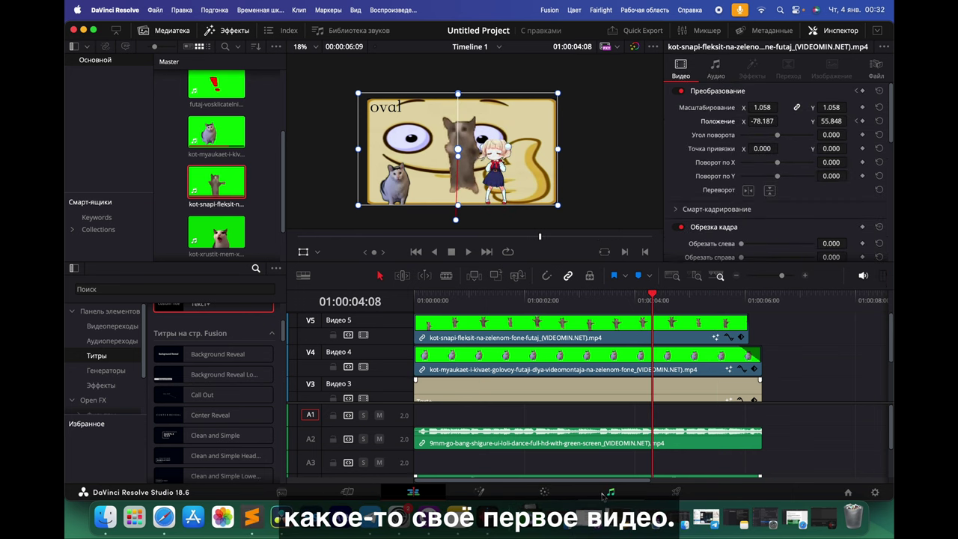
{"action": "left_click", "coordinate": [659, 493]}
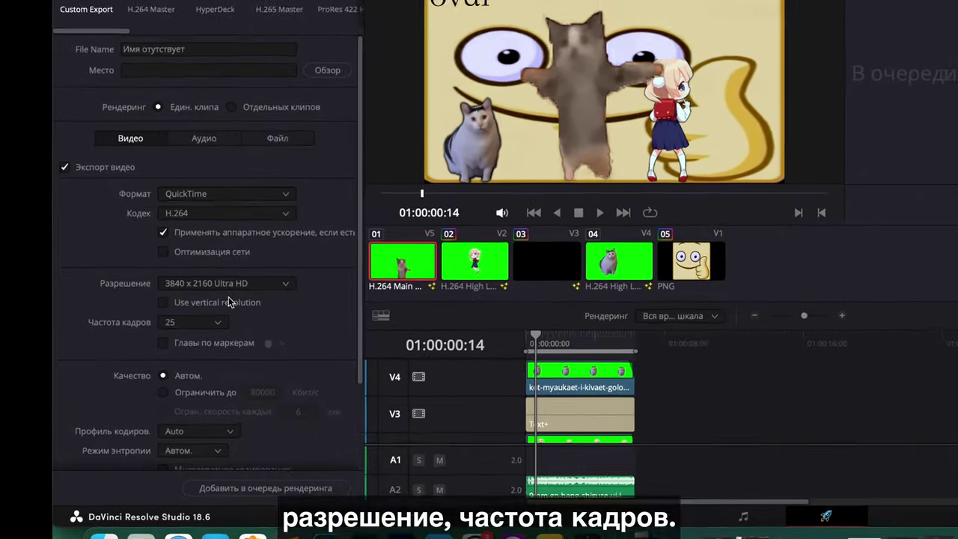
Set the Custom Export resolution to 1920 x 1080 HD, keeping 25 fps.
{"action": "left_click", "coordinate": [195, 308]}
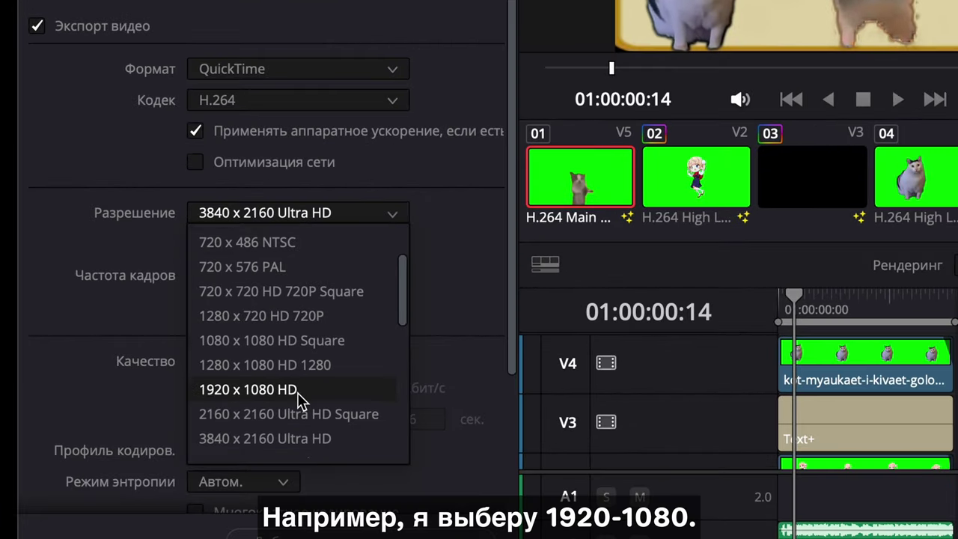
{"action": "left_click", "coordinate": [246, 390]}
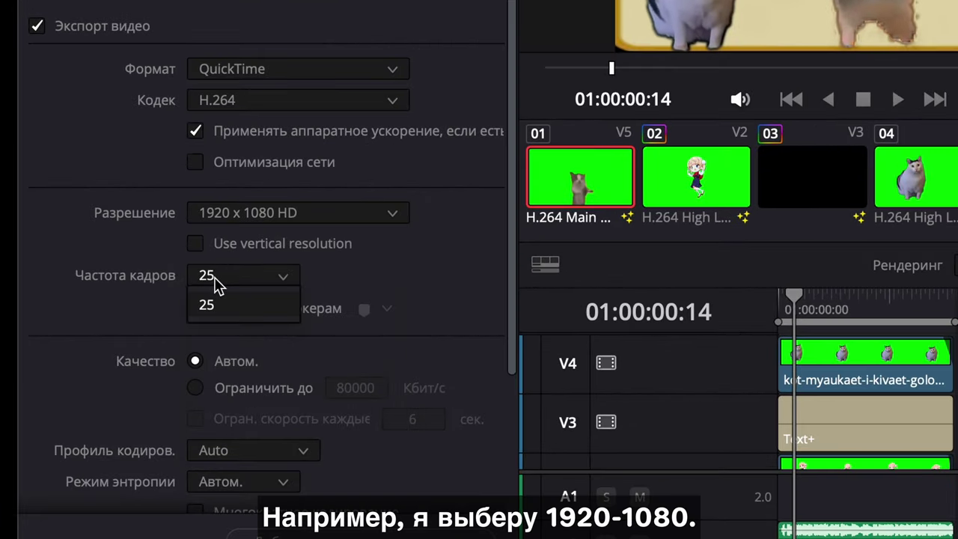
{"action": "left_click", "coordinate": [256, 281]}
{"action": "scroll", "coordinate": [224, 296], "scroll_direction": "down", "scroll_amount": 3}
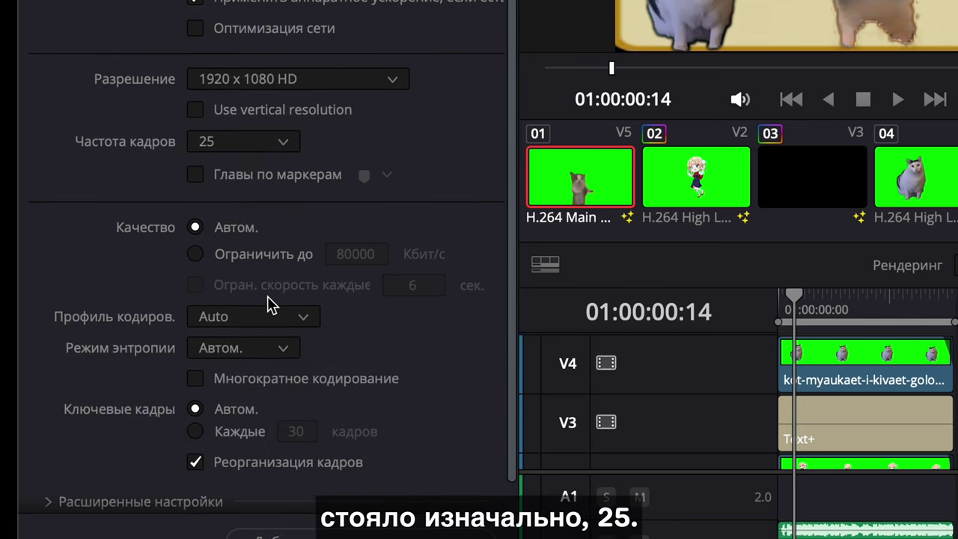
{"action": "scroll", "coordinate": [217, 375], "scroll_direction": "down", "scroll_amount": 1}
{"action": "scroll", "coordinate": [357, 257], "scroll_direction": "up", "scroll_amount": 3}
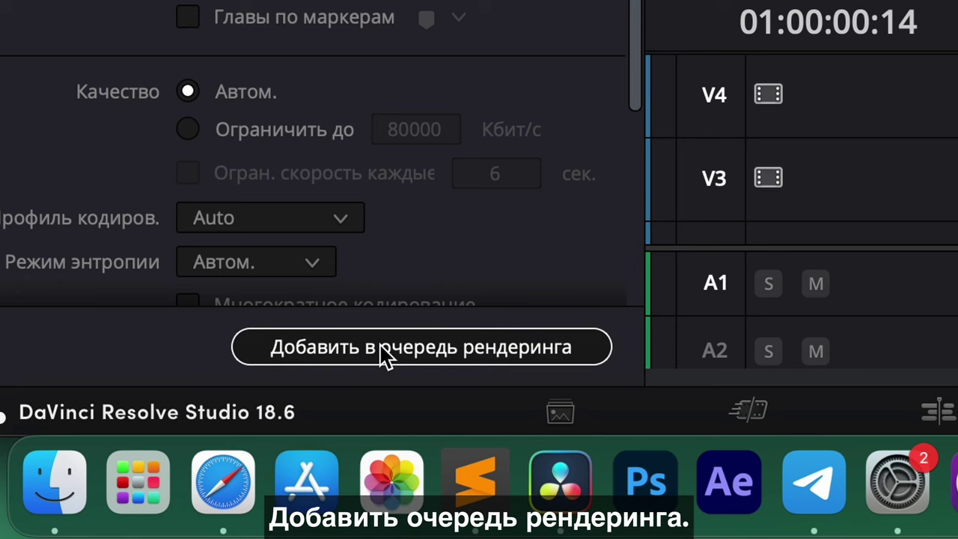
Add the job to the render queue under a new file name and start Render All.
{"action": "left_click", "coordinate": [381, 347]}
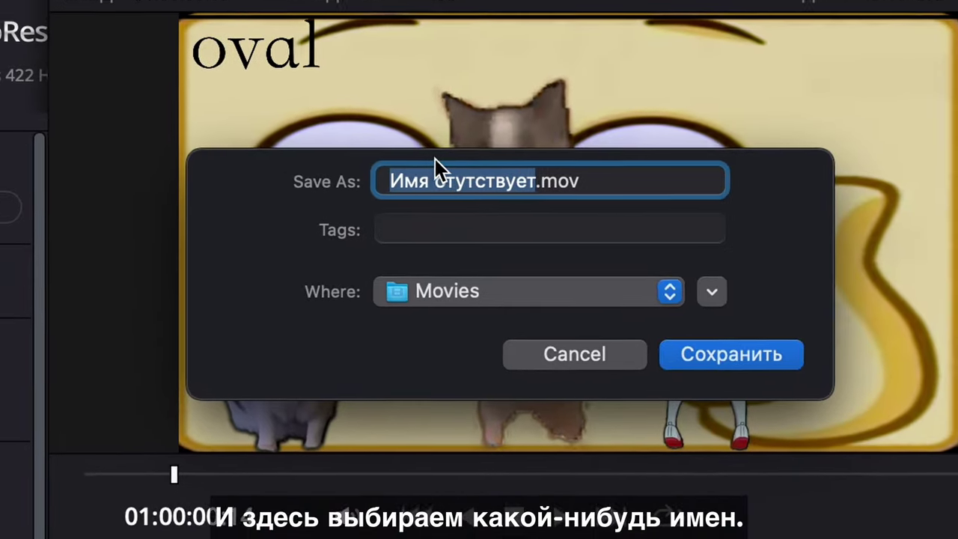
{"action": "key", "text": "BackSpace"}
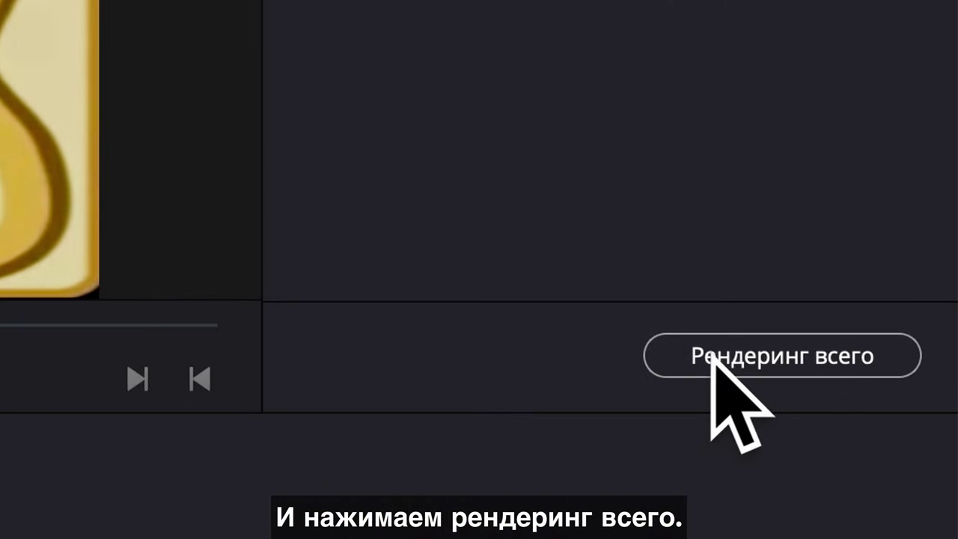
{"action": "left_click", "coordinate": [713, 357]}
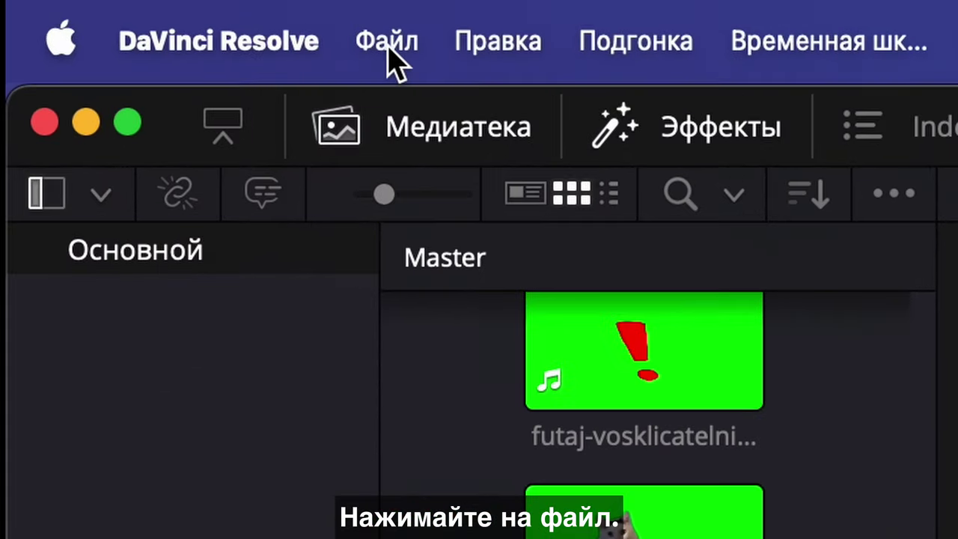
{"action": "left_click", "coordinate": [387, 49]}
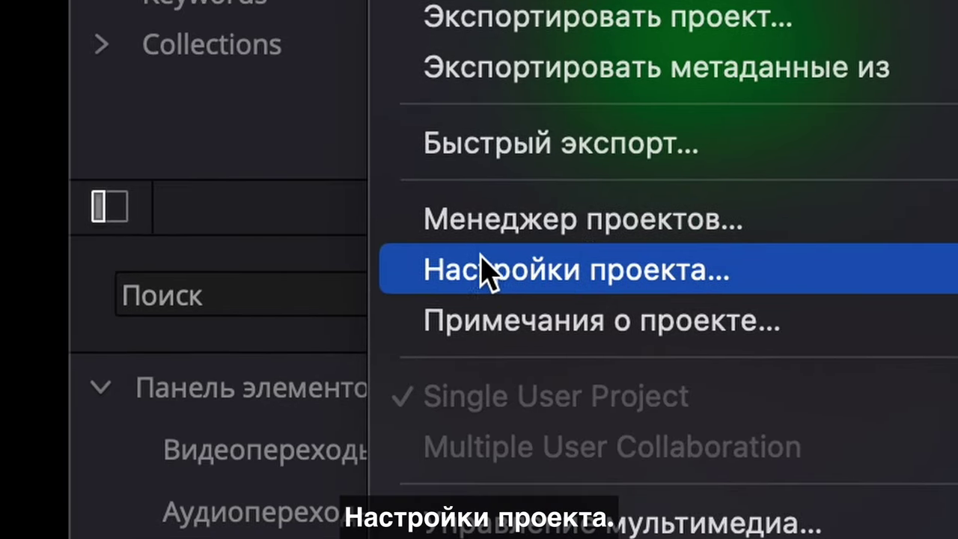
{"action": "left_click", "coordinate": [482, 270]}
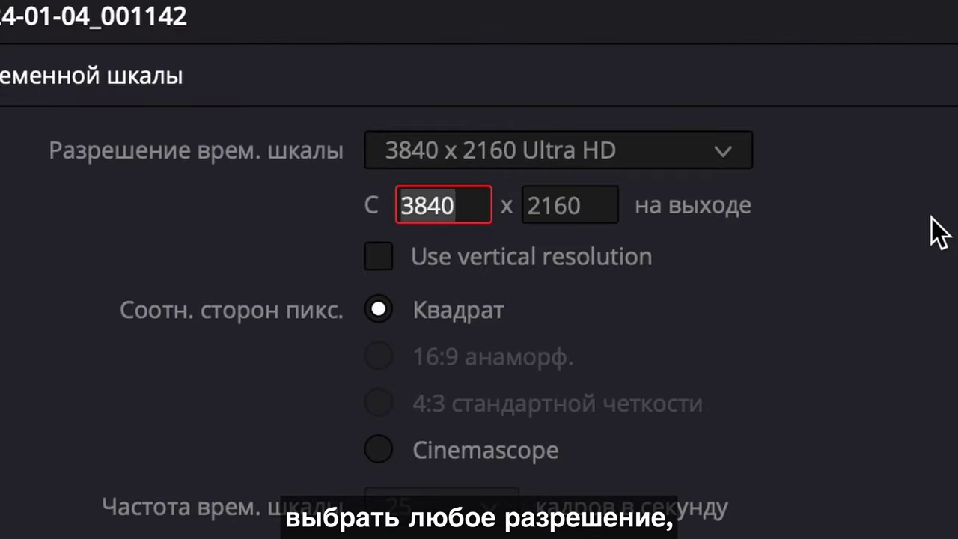
{"action": "left_click", "coordinate": [715, 150]}
{"action": "left_click", "coordinate": [772, 320]}
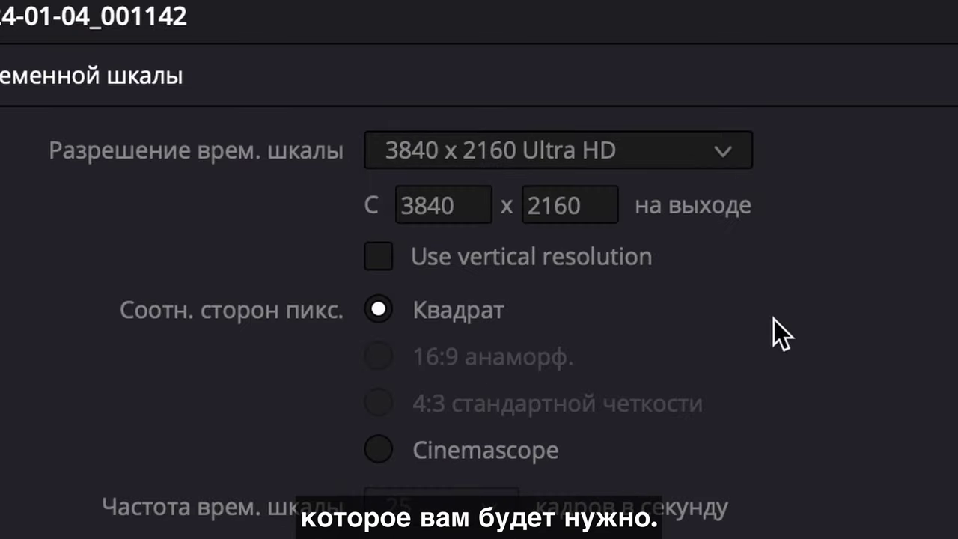